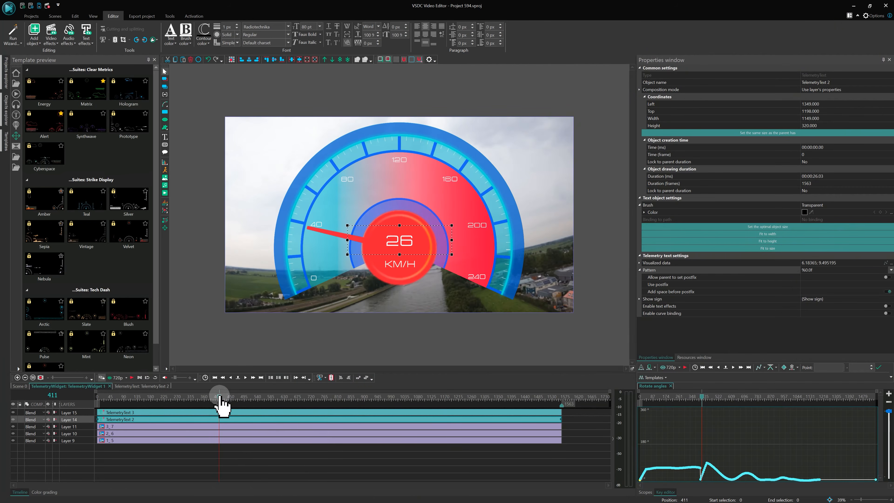
Play the speedometer preview and, back in Scene 0, apply the settings of TelemetryWidget 1.
{"action": "key", "text": "space"}
{"action": "key", "text": "space"}
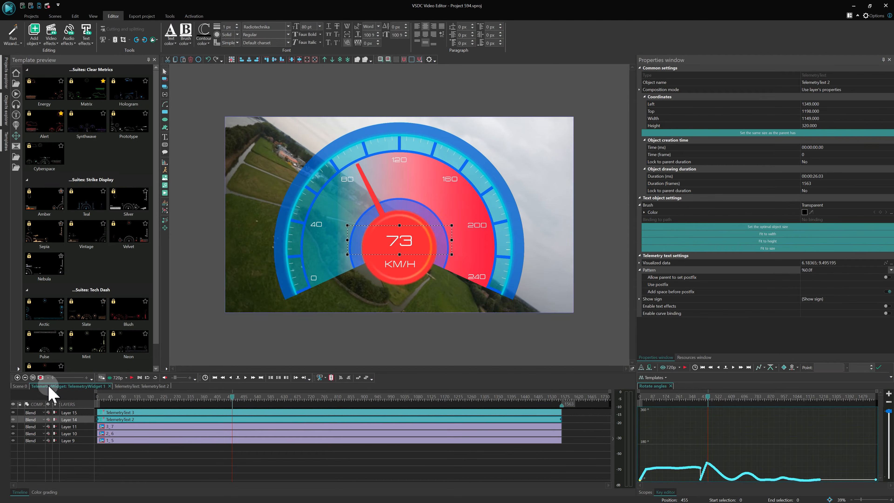
{"action": "left_click", "coordinate": [19, 386]}
{"action": "left_click", "coordinate": [280, 452]}
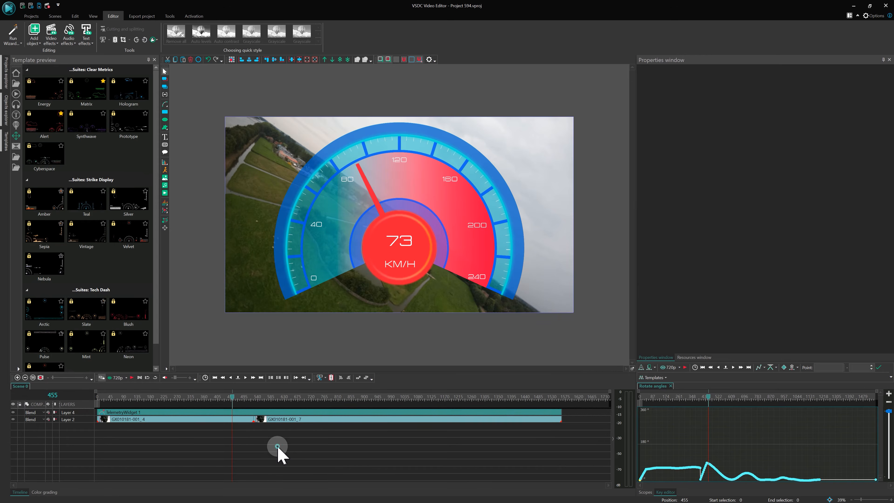
{"action": "left_click", "coordinate": [295, 413]}
{"action": "left_click", "coordinate": [782, 321]}
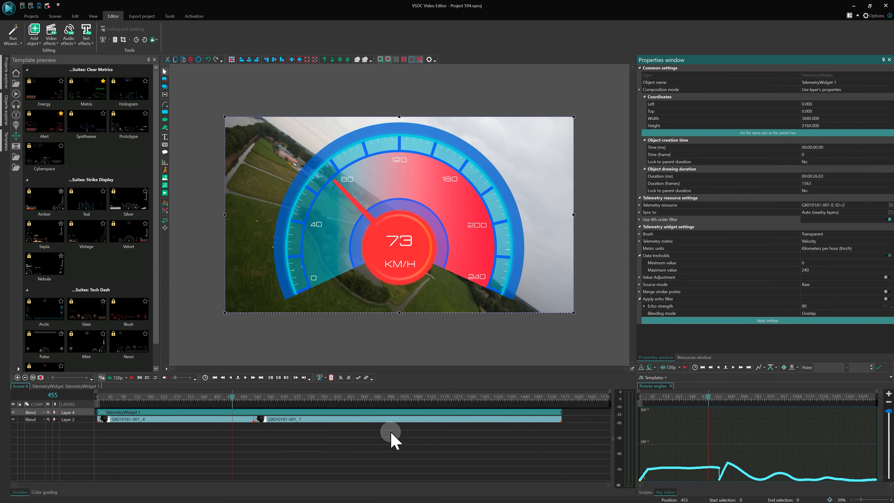
Delete the second video clip, GX010181-001_7, and extend GX010181-001_4 to the end of the telemetry widget.
{"action": "left_click", "coordinate": [333, 419]}
{"action": "key", "text": "Delete"}
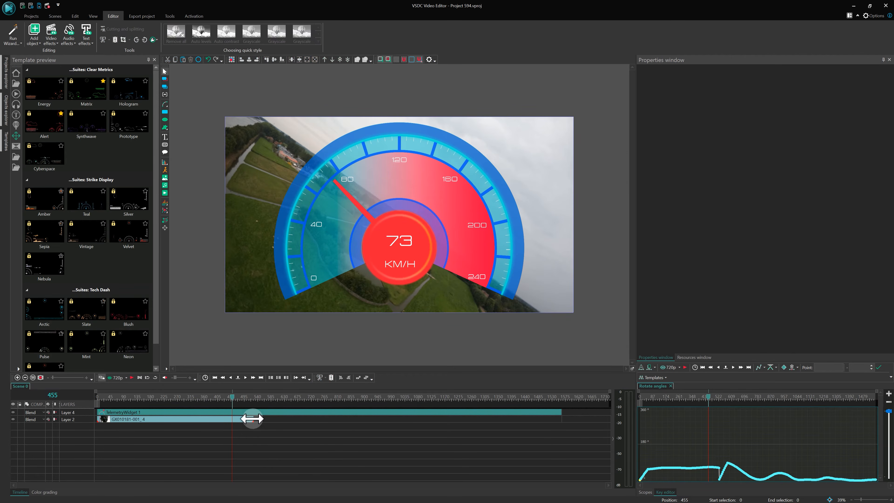
{"action": "left_click_drag", "start_coordinate": [252, 419], "coordinate": [558, 419]}
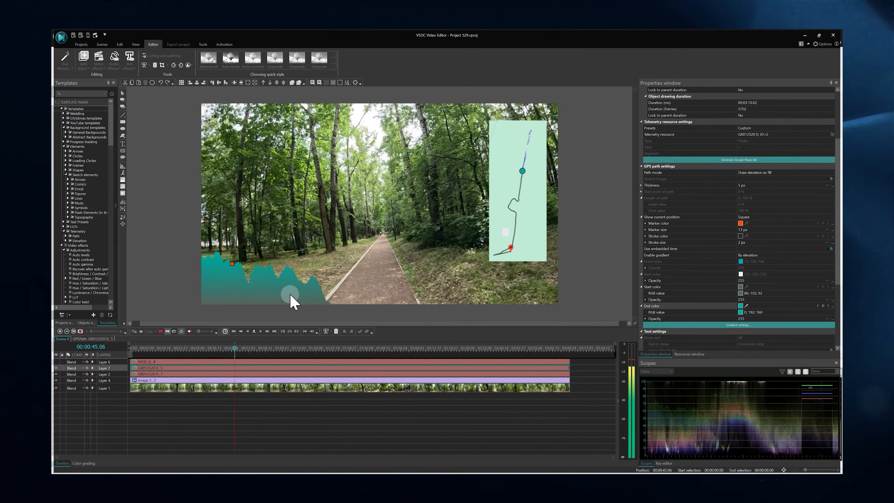
{"action": "left_click", "coordinate": [291, 295]}
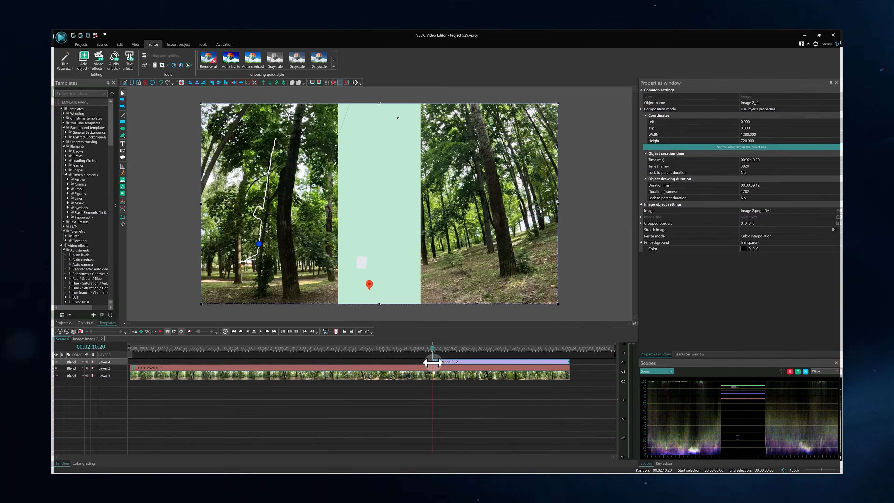
Set the GPS path's map type to Thunderforest Transport and download the map image.
{"action": "left_click", "coordinate": [885, 262]}
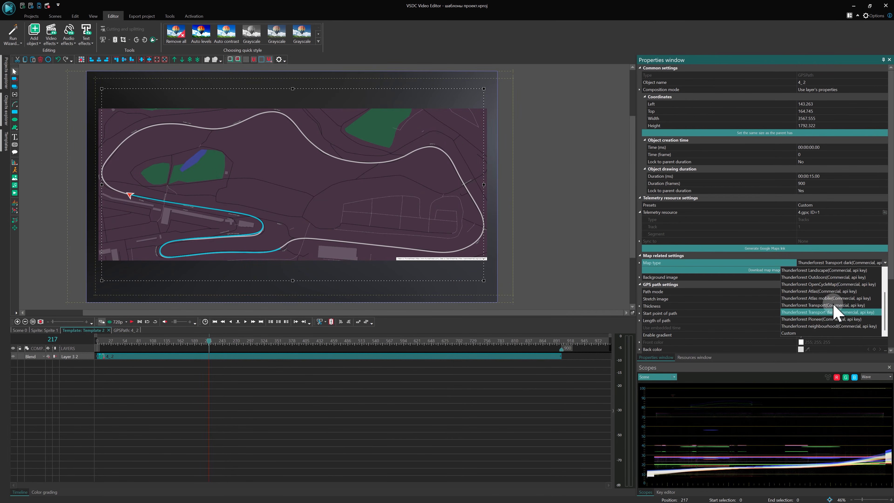
{"action": "left_click", "coordinate": [823, 305]}
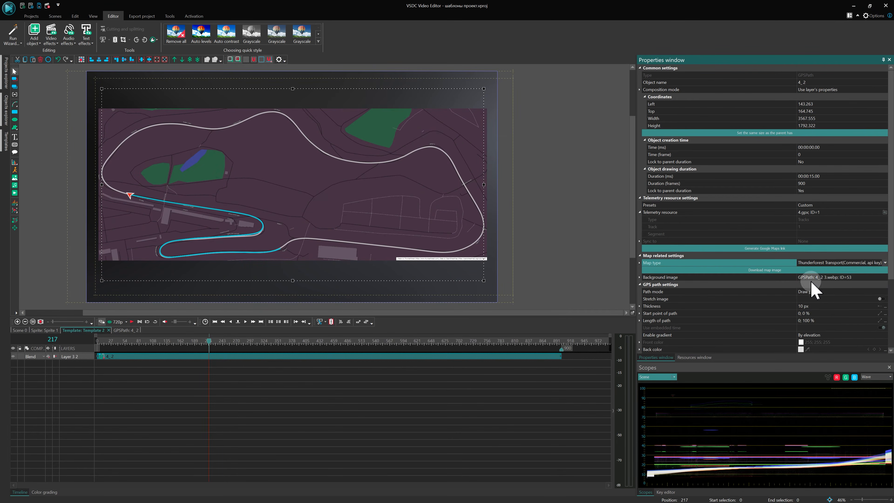
{"action": "left_click", "coordinate": [809, 269]}
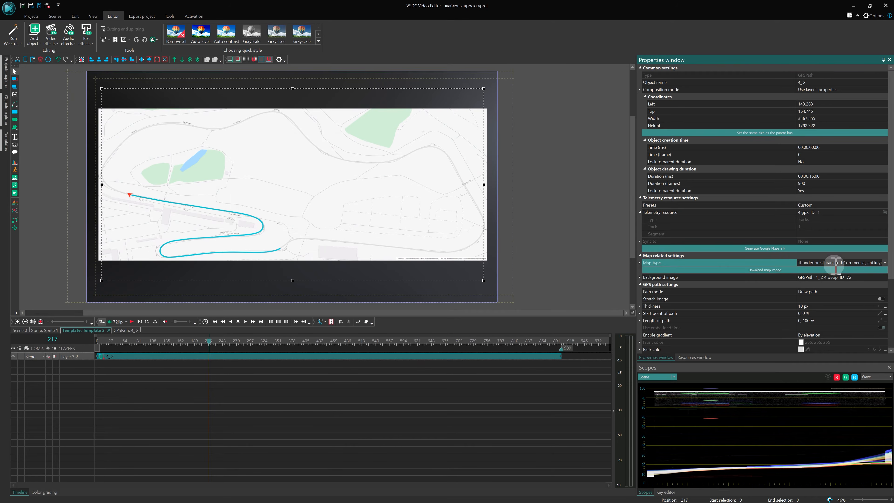
Set the GPS path's map type to Thunderforest Atlas mobile and download the map image.
{"action": "left_click", "coordinate": [884, 263]}
{"action": "left_click", "coordinate": [852, 297]}
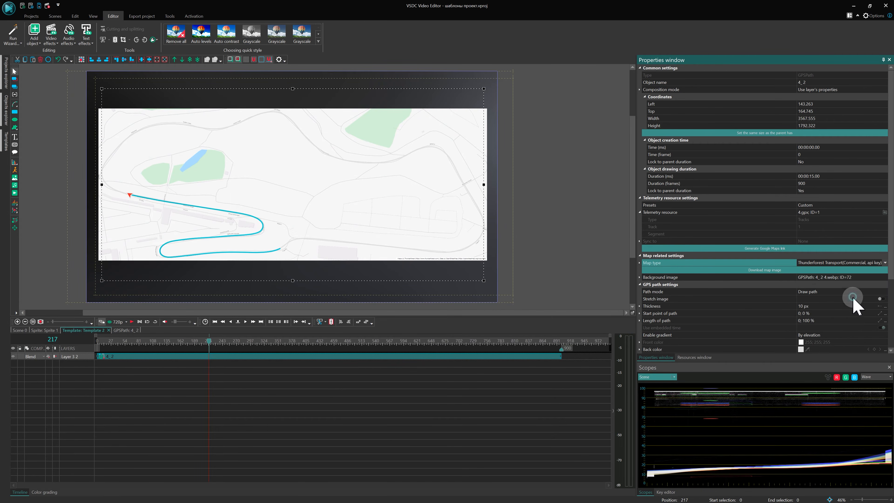
{"action": "left_click", "coordinate": [816, 270]}
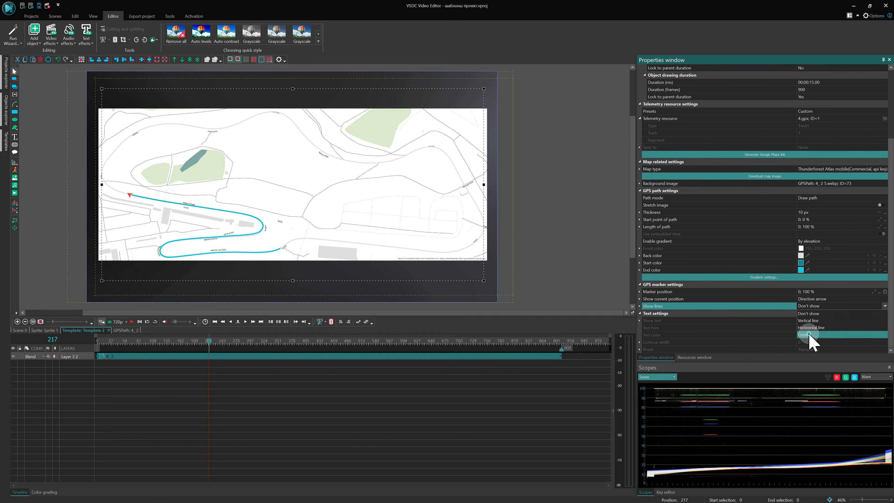
Set the GPS marker's lines to Cross and start editing their line thickness.
{"action": "left_click", "coordinate": [808, 335]}
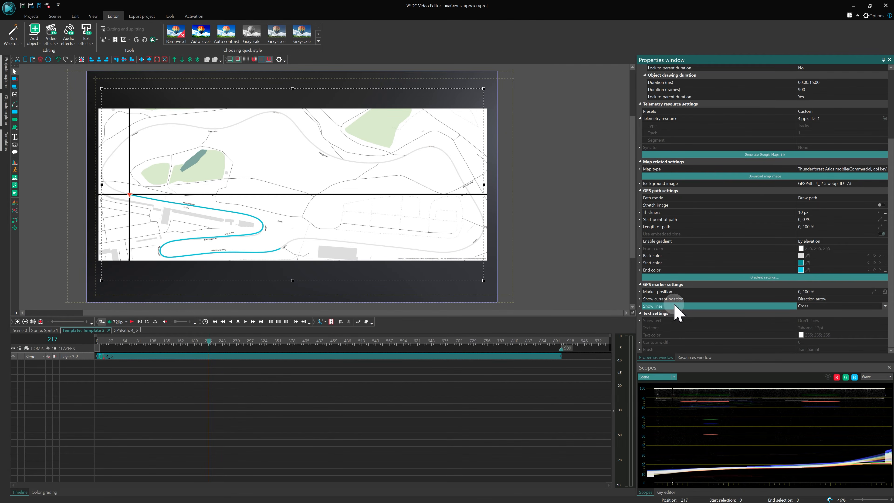
{"action": "left_click", "coordinate": [639, 305]}
{"action": "left_click", "coordinate": [813, 320]}
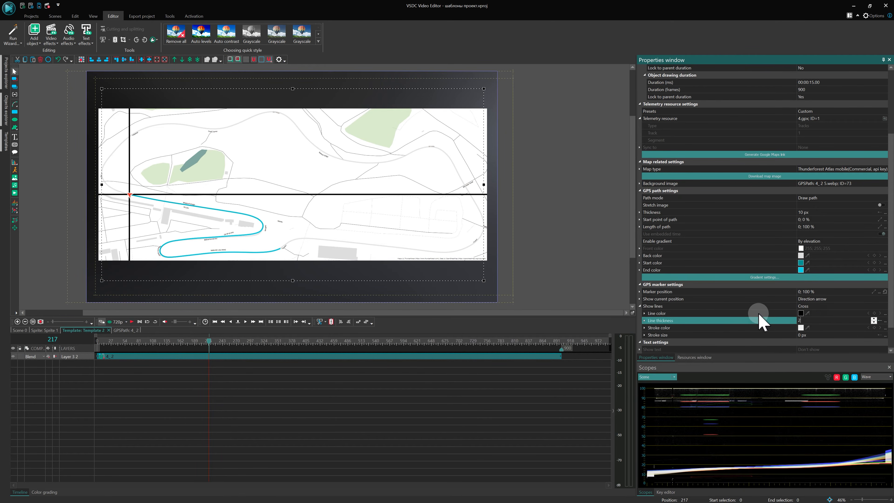
{"action": "type", "text": "2"}
{"action": "key", "text": "BackSpace"}
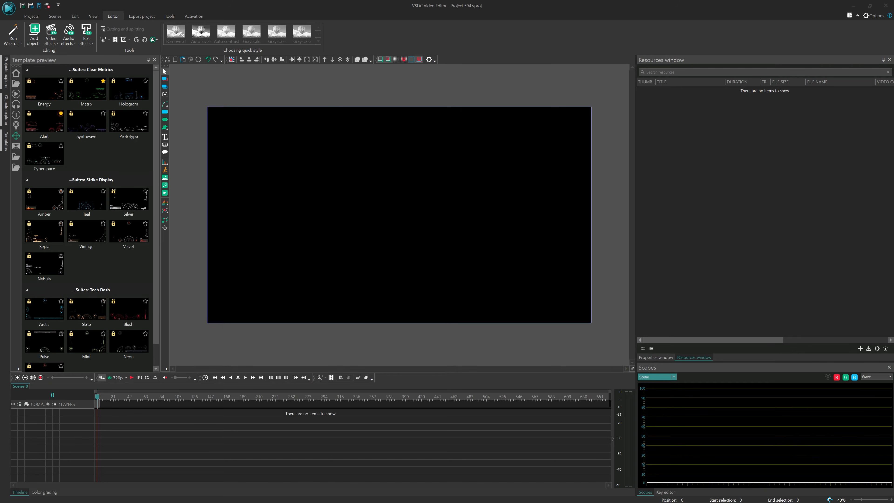
Add the video GX010181-001.MP4 to the empty scene and import its GoPro telemetry into the project resources.
{"action": "left_click_drag", "start_coordinate": [227, 441], "coordinate": [228, 443]}
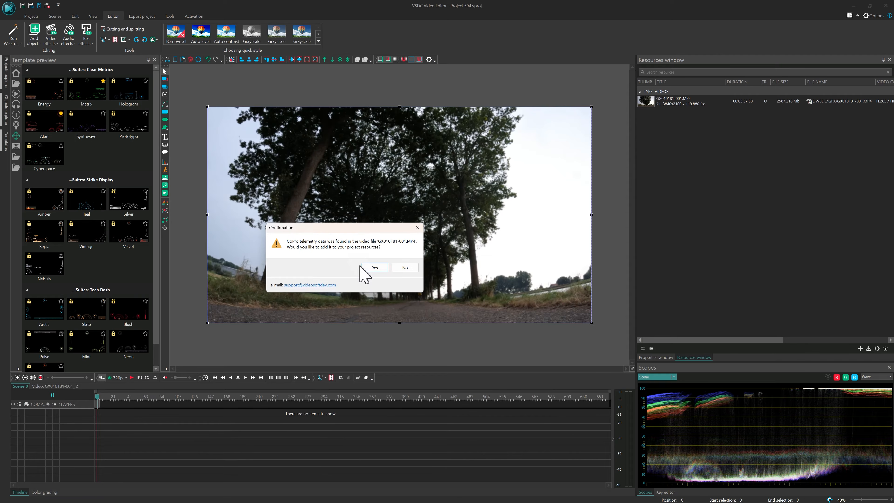
{"action": "left_click", "coordinate": [374, 268]}
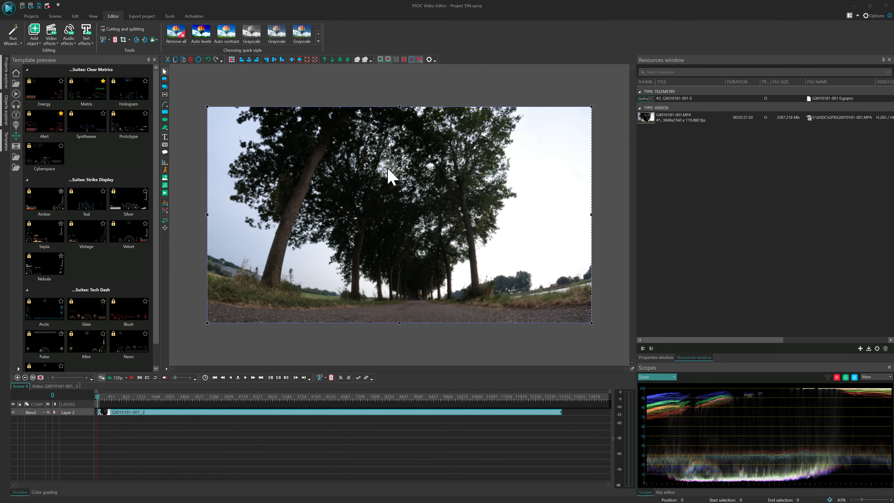
{"action": "left_click", "coordinate": [698, 357]}
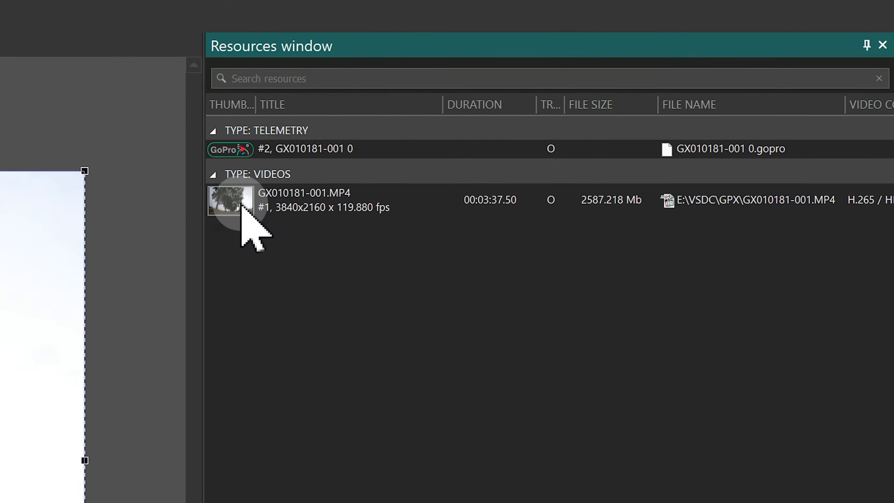
{"action": "right_click", "coordinate": [650, 119]}
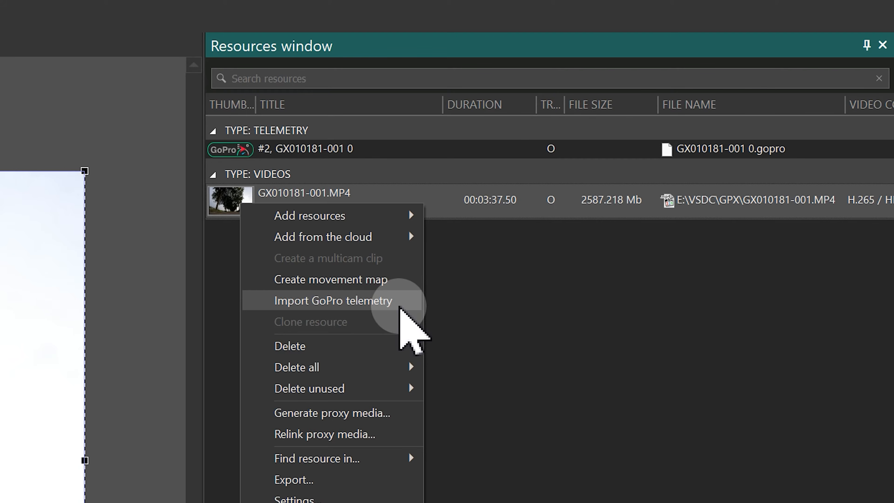
{"action": "left_click", "coordinate": [400, 303]}
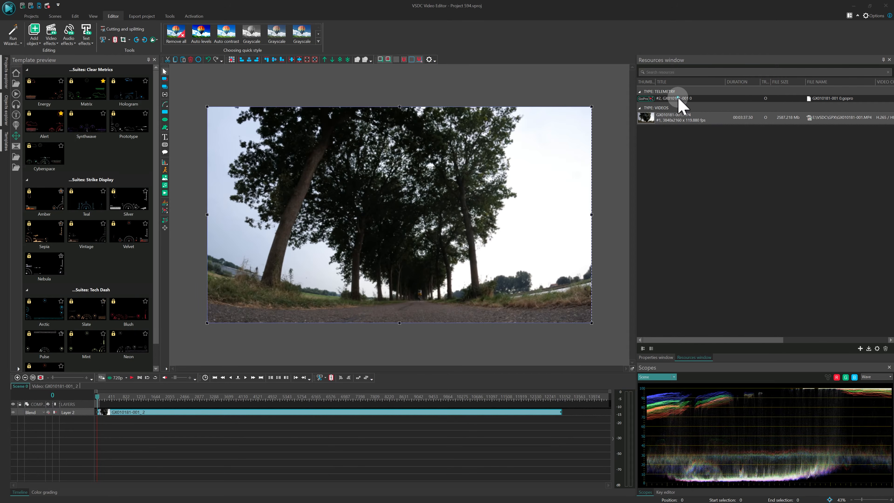
{"action": "left_click_drag", "start_coordinate": [679, 103], "coordinate": [408, 189]}
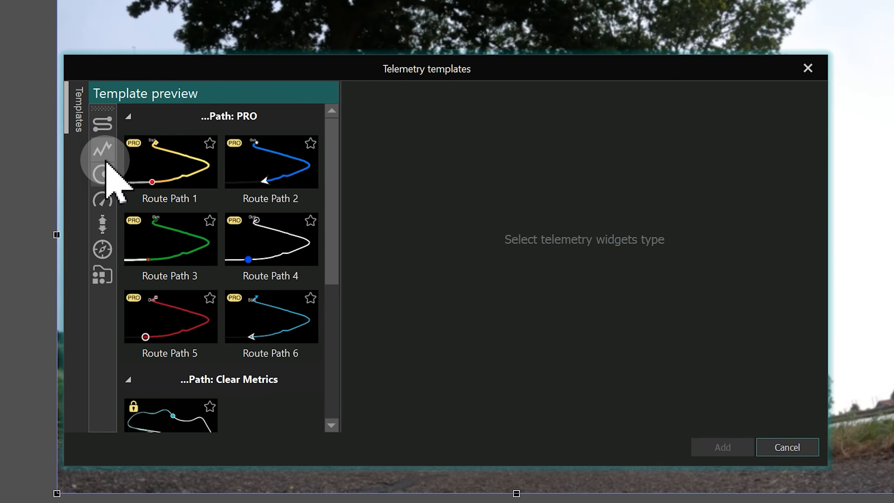
{"action": "left_click", "coordinate": [104, 157]}
{"action": "left_click", "coordinate": [102, 179]}
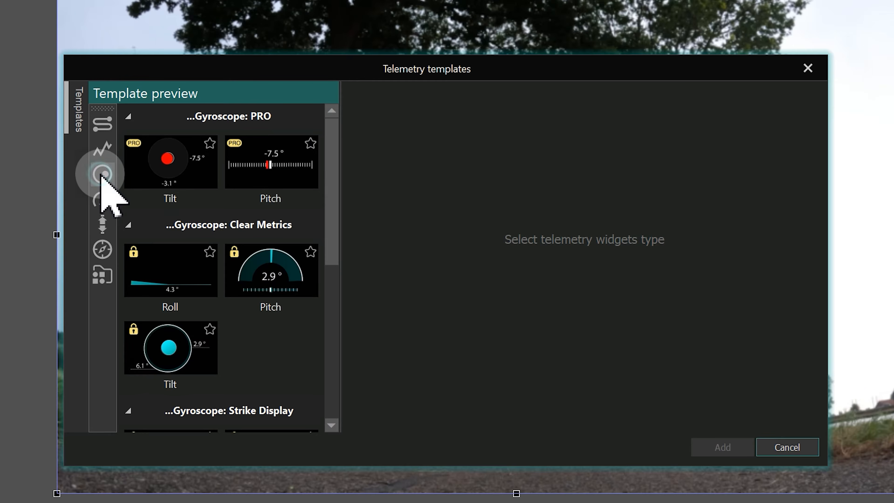
{"action": "left_click", "coordinate": [103, 200]}
{"action": "left_click", "coordinate": [102, 225]}
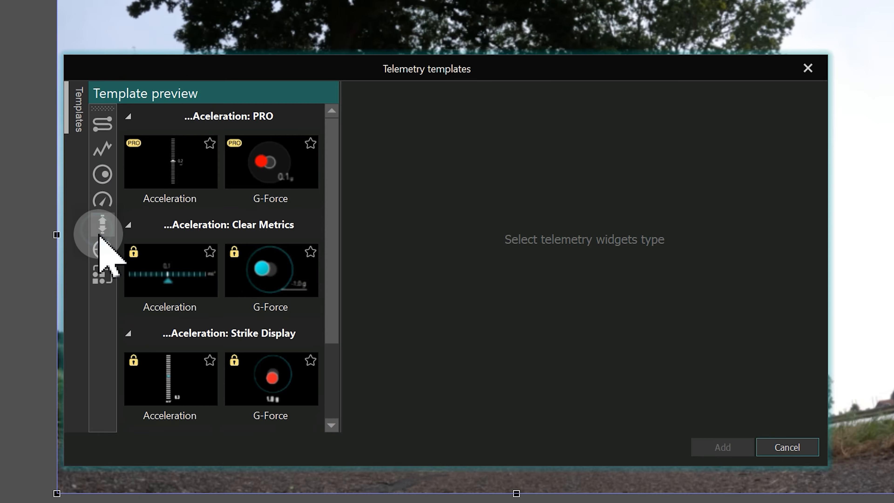
{"action": "left_click", "coordinate": [102, 256]}
{"action": "left_click", "coordinate": [101, 274]}
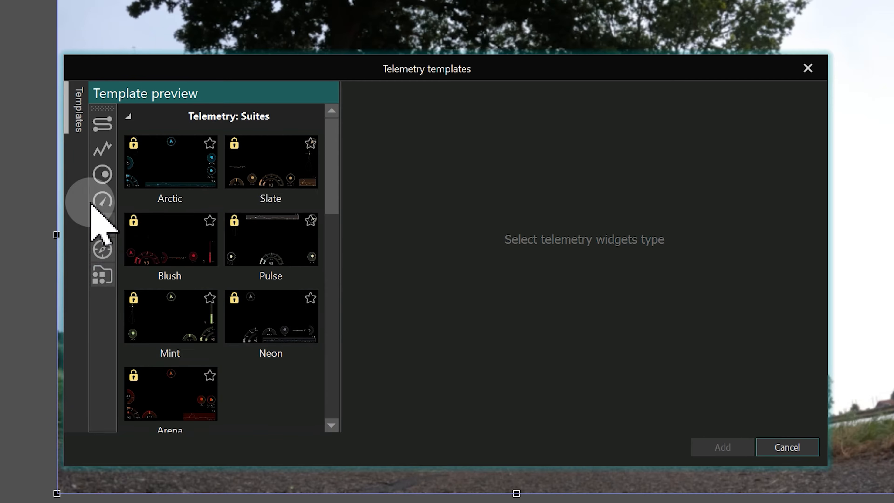
Add the Route Path 1 widget from the Path: PRO templates and preview the route further along the timeline.
{"action": "left_click", "coordinate": [102, 126]}
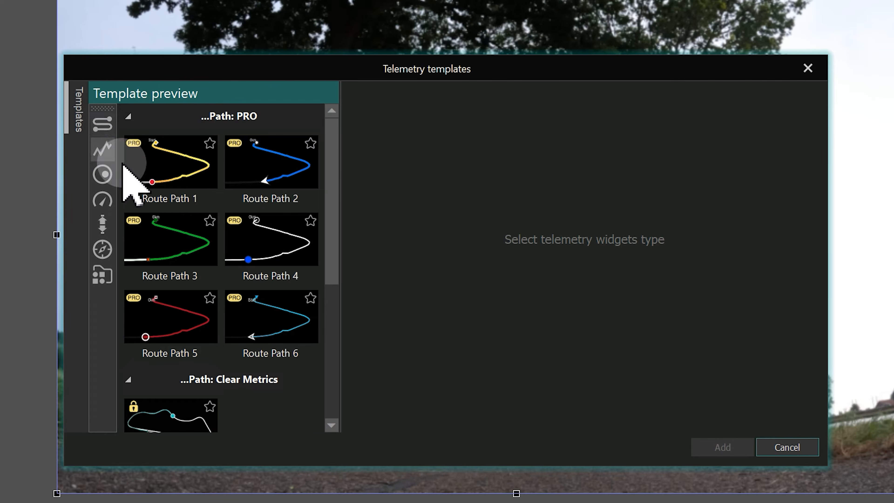
{"action": "left_click", "coordinate": [150, 221]}
{"action": "left_click", "coordinate": [159, 175]}
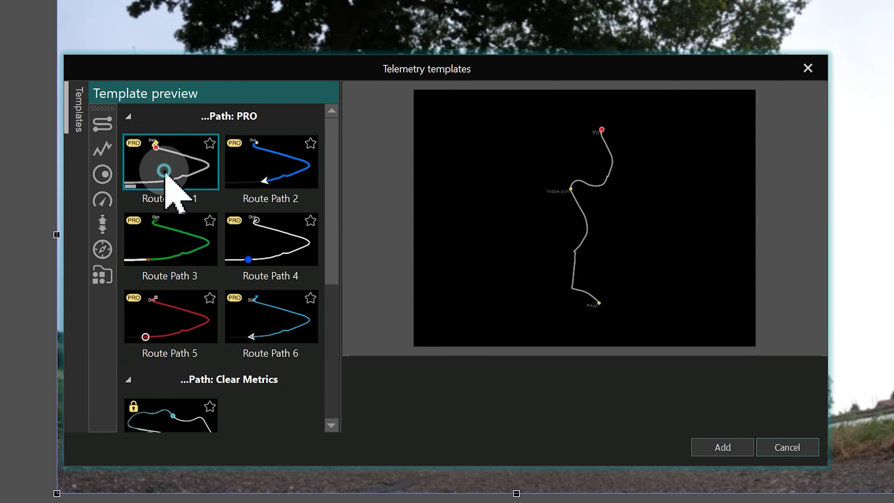
{"action": "left_click", "coordinate": [715, 450]}
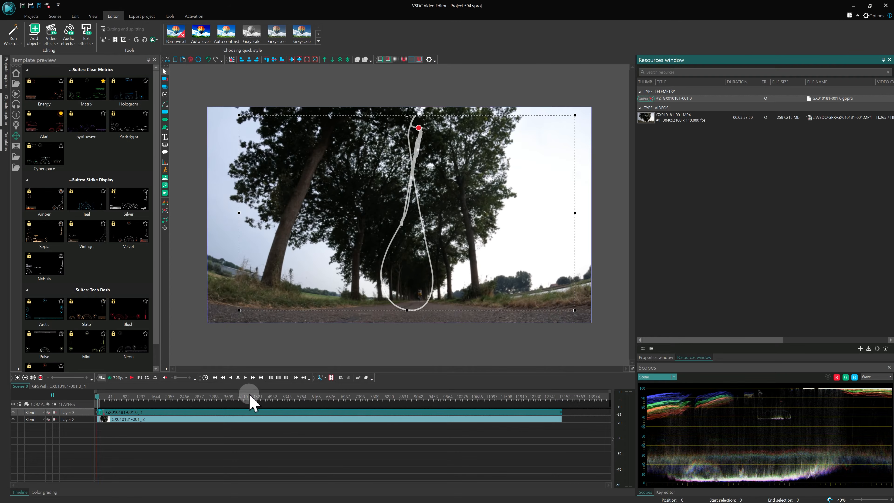
{"action": "left_click", "coordinate": [249, 397]}
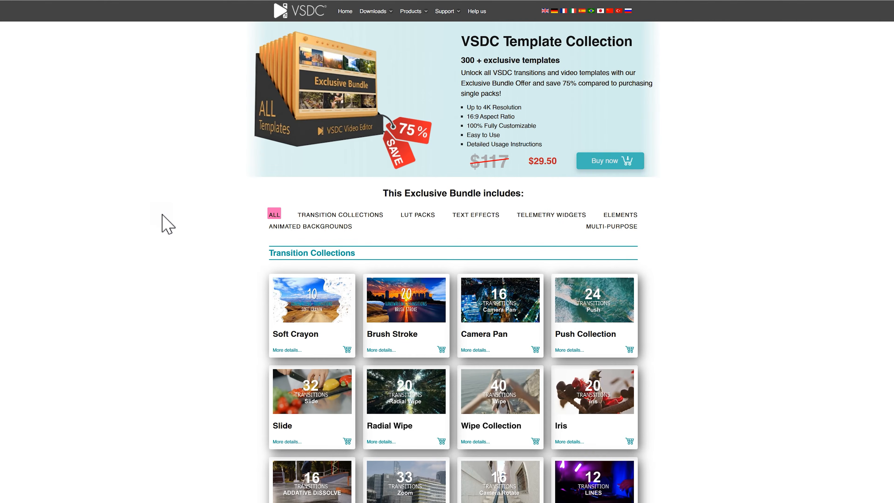
Switch to the VSDC Store, find the GPS Telemetry Widgets packs, and open the Clear Metrics pack's purchase page.
{"action": "scroll", "coordinate": [162, 220], "scroll_direction": "down", "scroll_amount": 10}
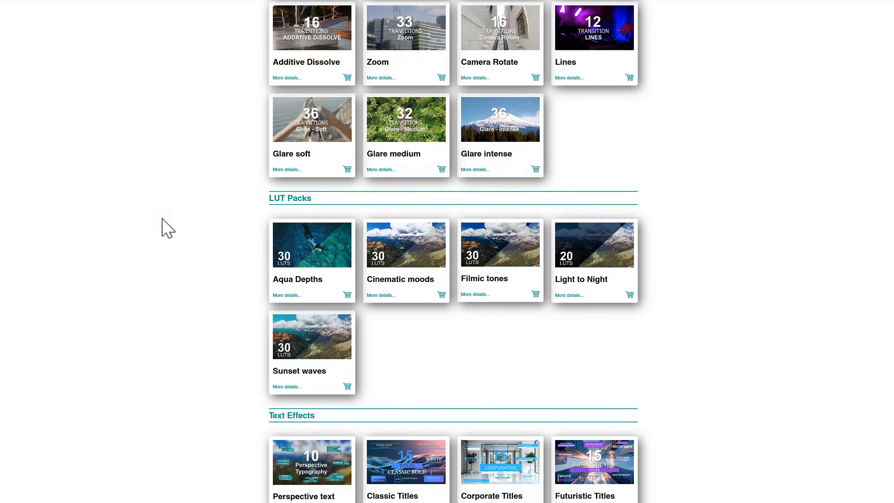
{"action": "scroll", "coordinate": [163, 219], "scroll_direction": "down", "scroll_amount": 10}
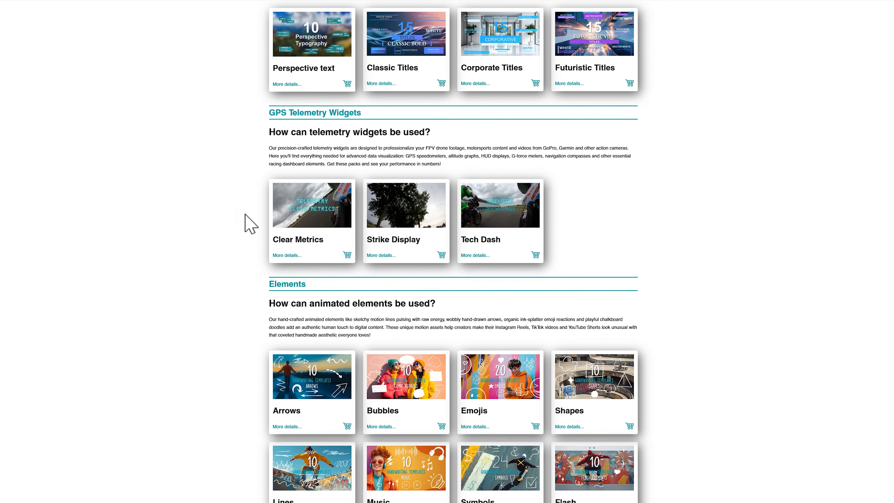
{"action": "left_click", "coordinate": [310, 209]}
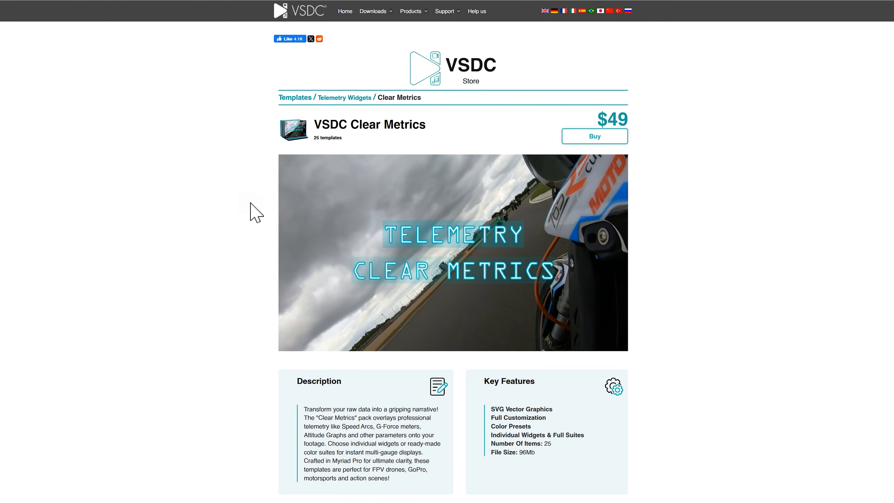
{"action": "left_click", "coordinate": [595, 136]}
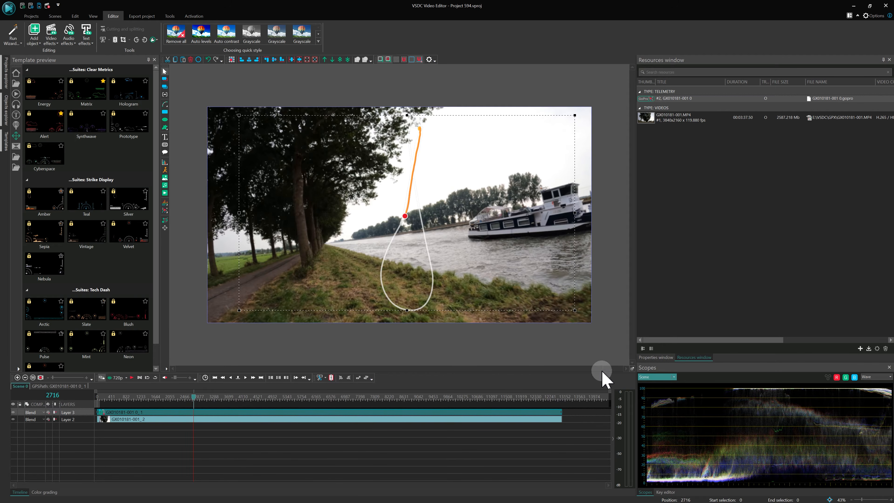
Set the GPS path's map type to OpenStreetMap, show its detailed options, and download the map image.
{"action": "left_click", "coordinate": [654, 357]}
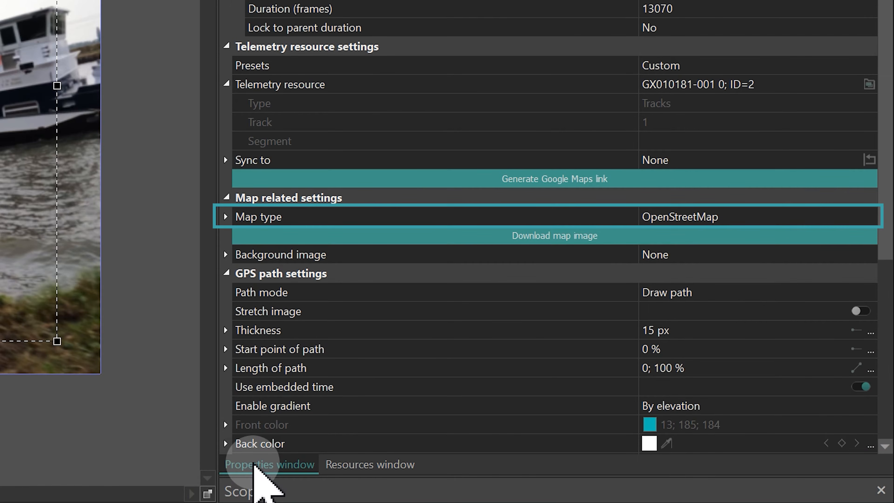
{"action": "left_click", "coordinate": [865, 216]}
{"action": "left_click", "coordinate": [871, 216]}
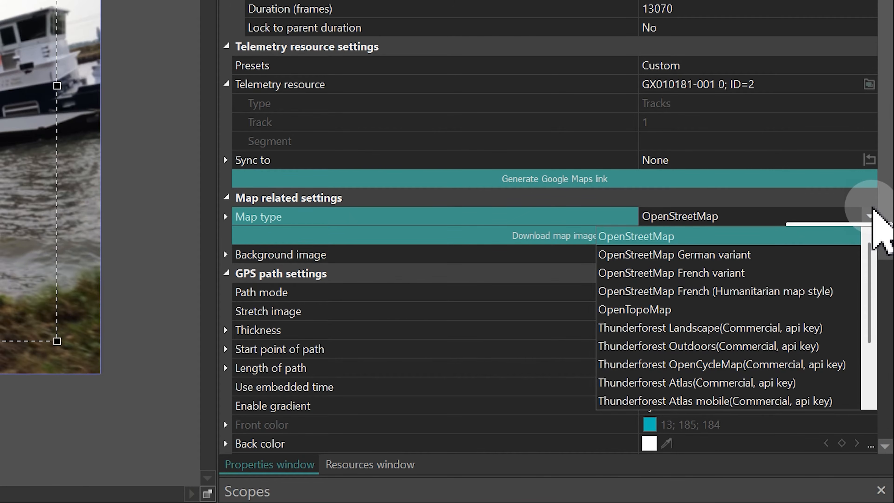
{"action": "left_click", "coordinate": [683, 241]}
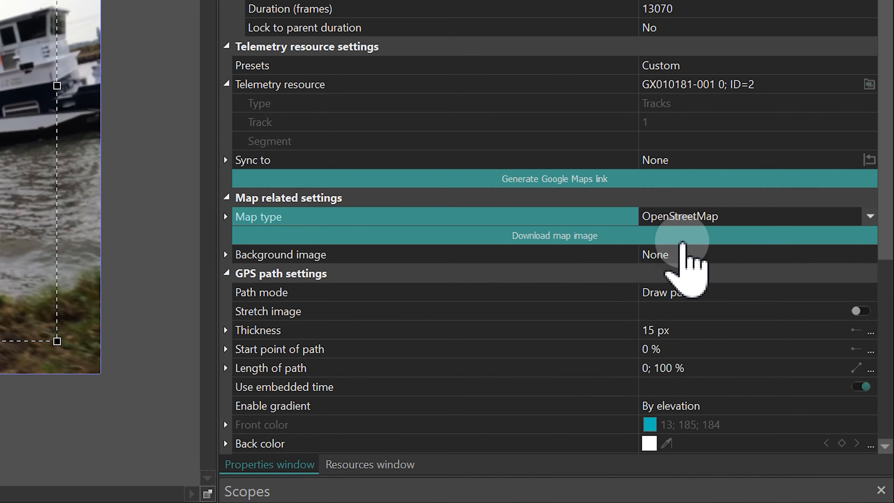
{"action": "left_click", "coordinate": [226, 217]}
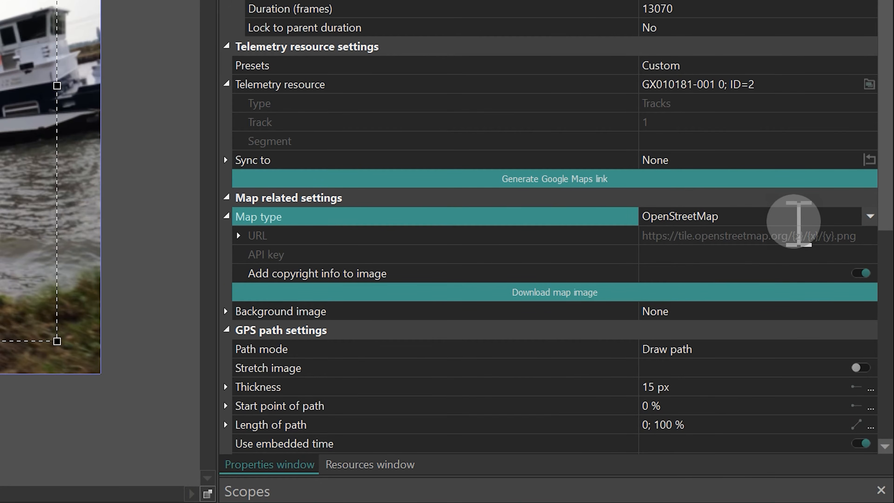
{"action": "left_click", "coordinate": [624, 296]}
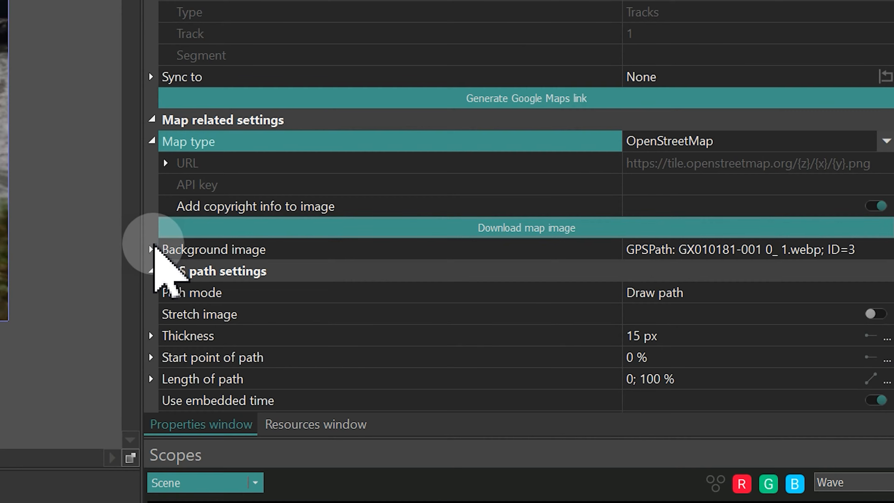
Extend the width and the height of the GPS path's background image by 20 px each.
{"action": "left_click", "coordinate": [529, 337]}
{"action": "scroll", "coordinate": [760, 360], "scroll_direction": "down", "scroll_amount": 3}
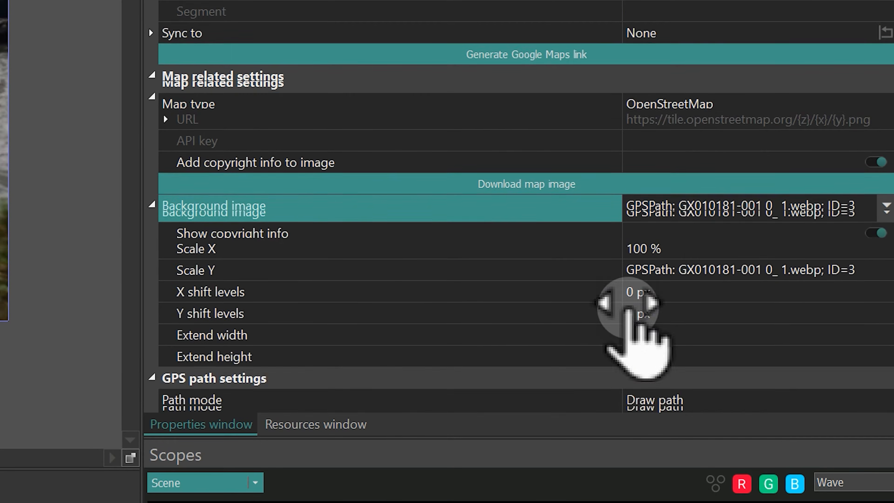
{"action": "left_click", "coordinate": [668, 249]}
{"action": "type", "text": "20"}
{"action": "key", "text": "Tab"}
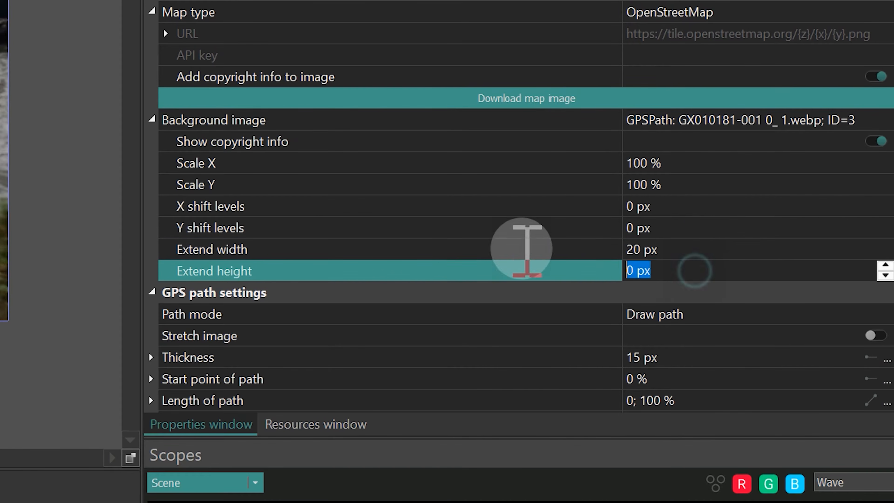
{"action": "type", "text": "20"}
{"action": "key", "text": "Return"}
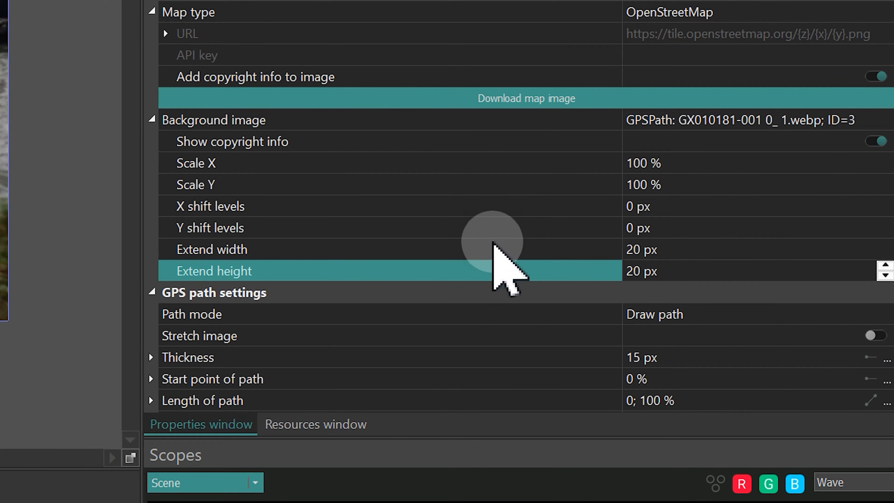
Show a vertical line through the GPS path's marker and set the line thickness to 2 px.
{"action": "scroll", "coordinate": [299, 338], "scroll_direction": "down", "scroll_amount": 2}
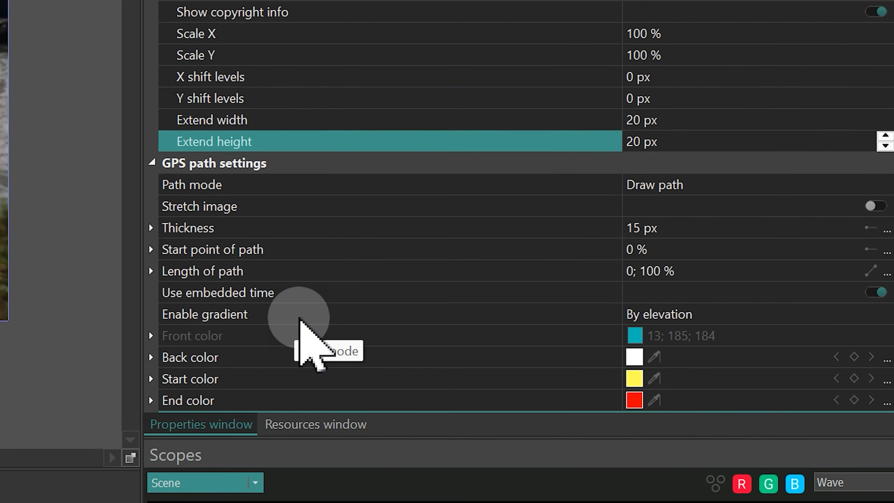
{"action": "scroll", "coordinate": [298, 325], "scroll_direction": "down", "scroll_amount": 3}
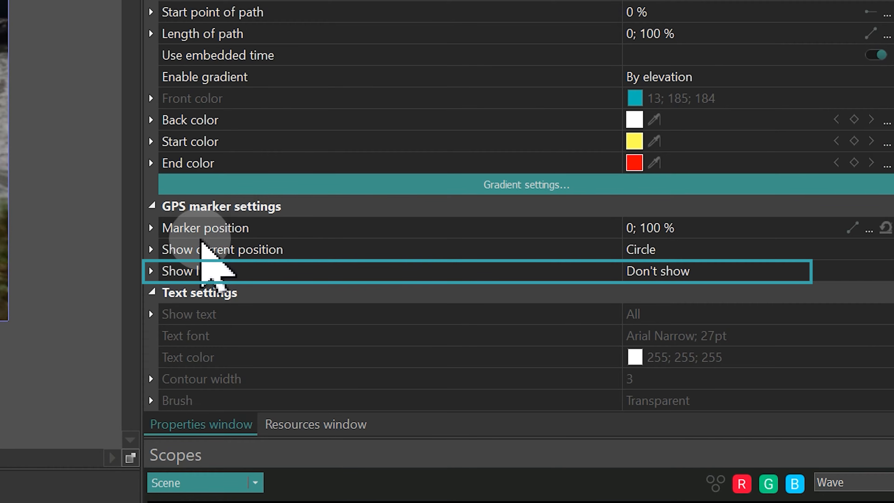
{"action": "left_click", "coordinate": [152, 271]}
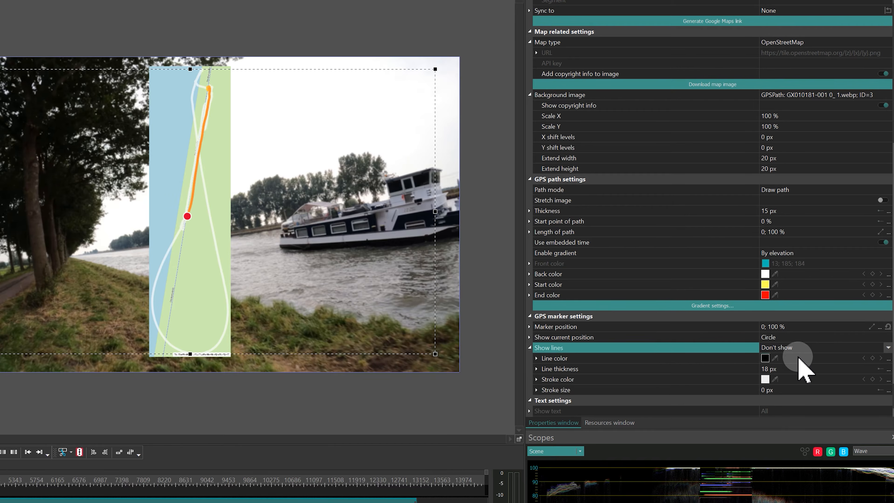
{"action": "left_click", "coordinate": [888, 348]}
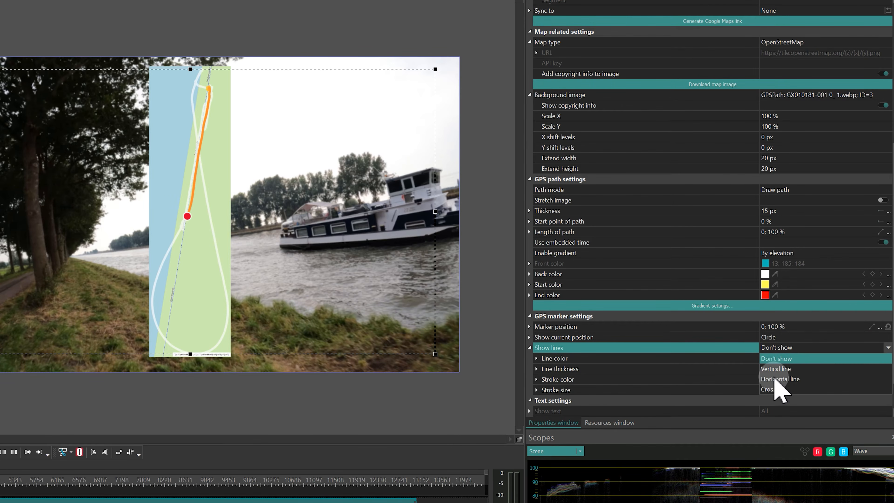
{"action": "left_click", "coordinate": [778, 368]}
{"action": "left_click", "coordinate": [774, 368]}
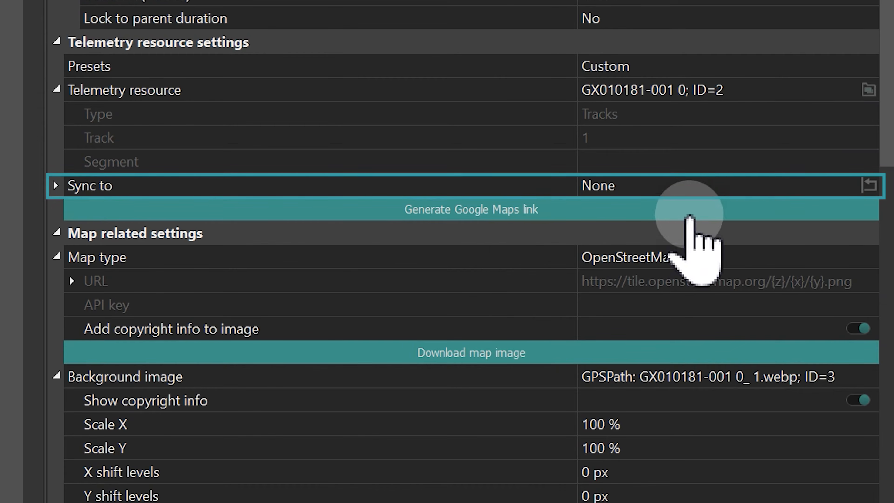
Split both the video and the GPS path at frames 2716 and 4764.
{"action": "left_click", "coordinate": [829, 10]}
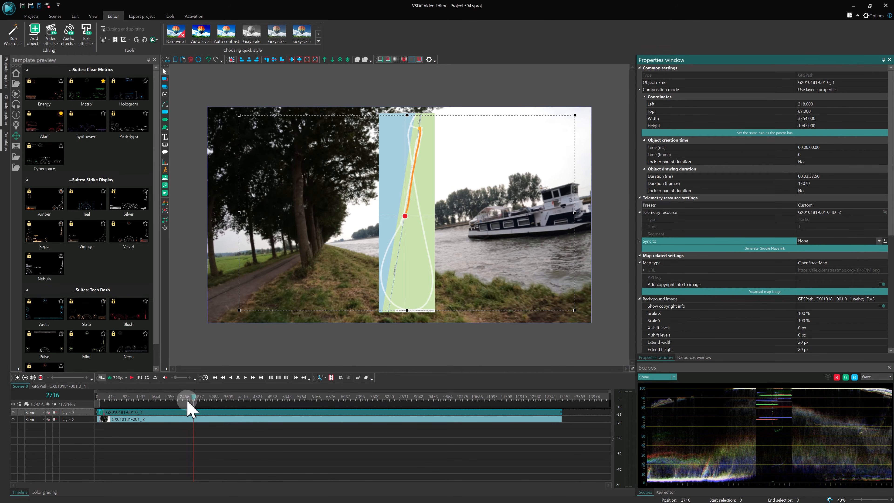
{"action": "left_click", "coordinate": [97, 417]}
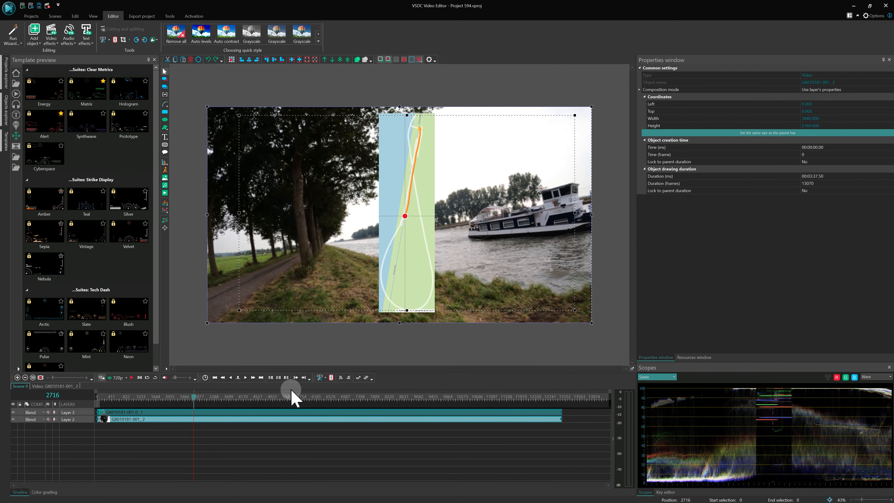
{"action": "left_click", "coordinate": [266, 397]}
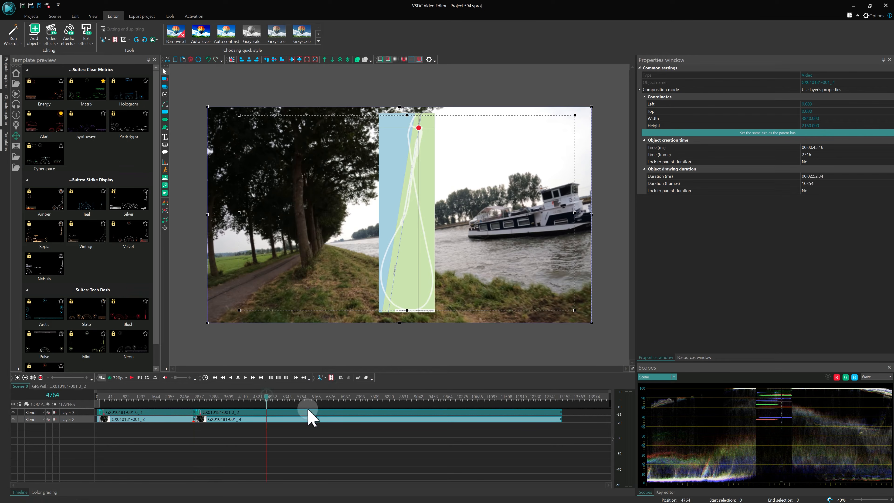
{"action": "left_click_drag", "start_coordinate": [323, 445], "coordinate": [307, 408]}
{"action": "left_click", "coordinate": [333, 380]}
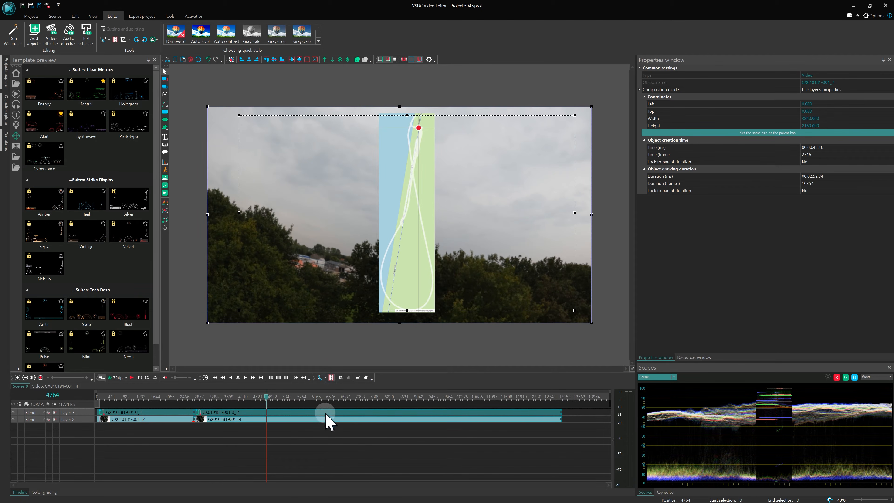
Delete the segments of the video and GPS path after frame 4764 and before frame 2716.
{"action": "left_click_drag", "start_coordinate": [314, 440], "coordinate": [288, 410]}
{"action": "key", "text": "Delete"}
{"action": "left_click_drag", "start_coordinate": [264, 442], "coordinate": [249, 403]}
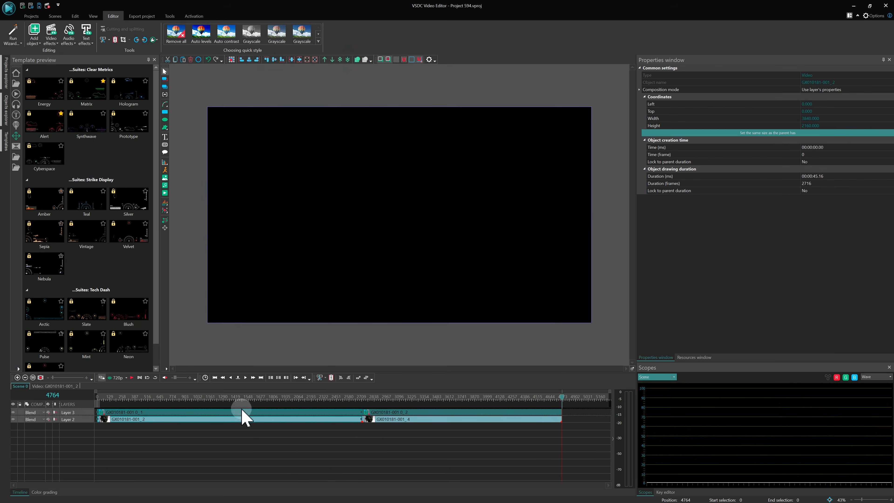
{"action": "key", "text": "Delete"}
Sync the remaining GPS path segment to the video GX010181-001_ 4 and play the preview.
{"action": "left_click", "coordinate": [435, 412]}
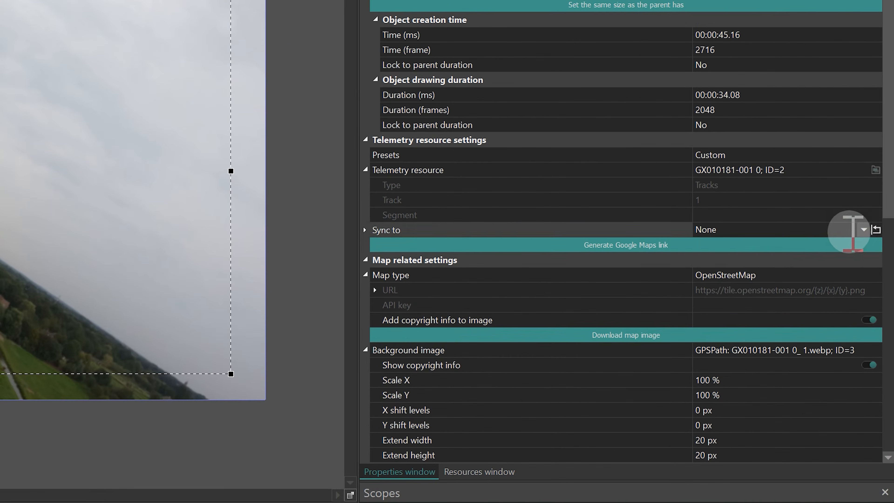
{"action": "left_click", "coordinate": [879, 241]}
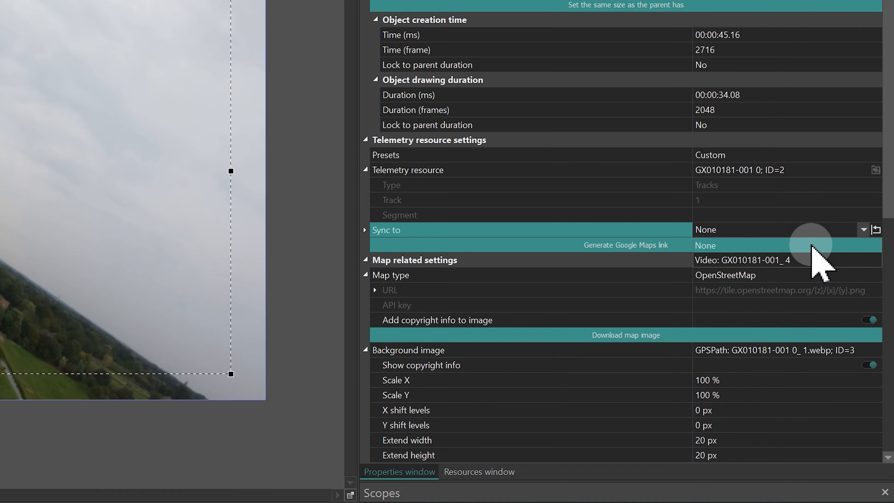
{"action": "left_click", "coordinate": [797, 260]}
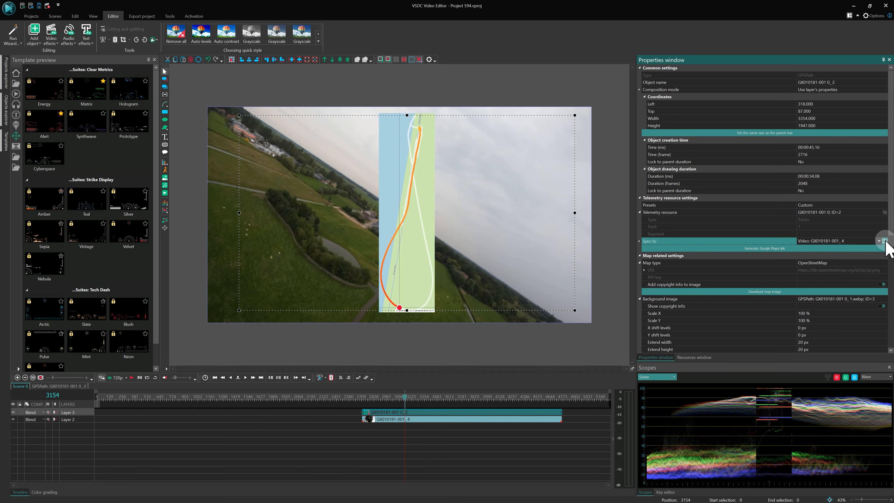
{"action": "key", "text": "space"}
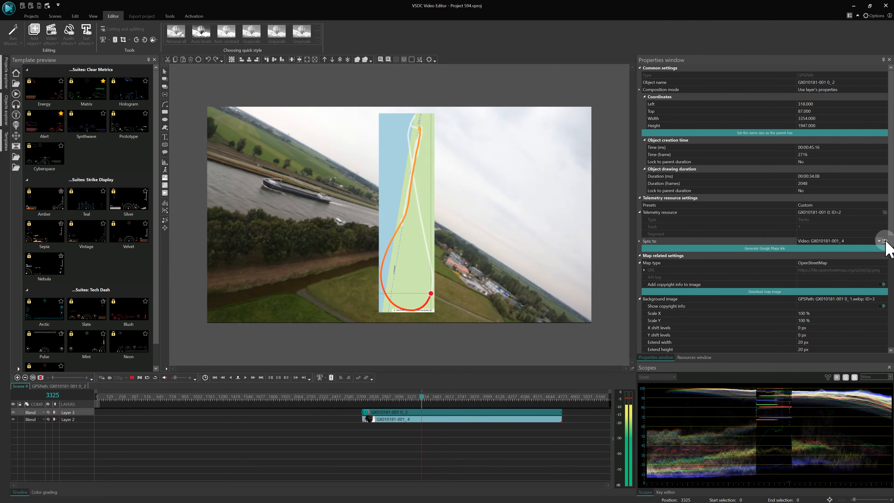
Expand the GPS path's sync settings and examine the layer choices for showing videos.
{"action": "left_click", "coordinate": [639, 241]}
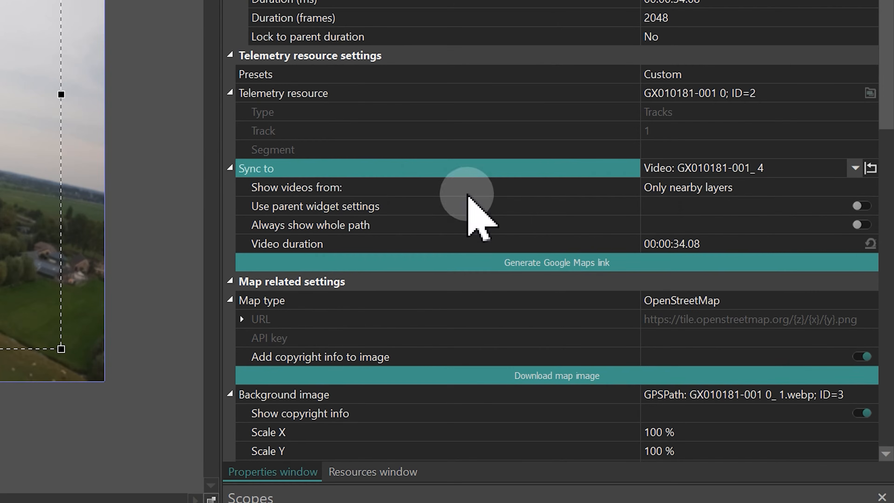
{"action": "left_click", "coordinate": [858, 186]}
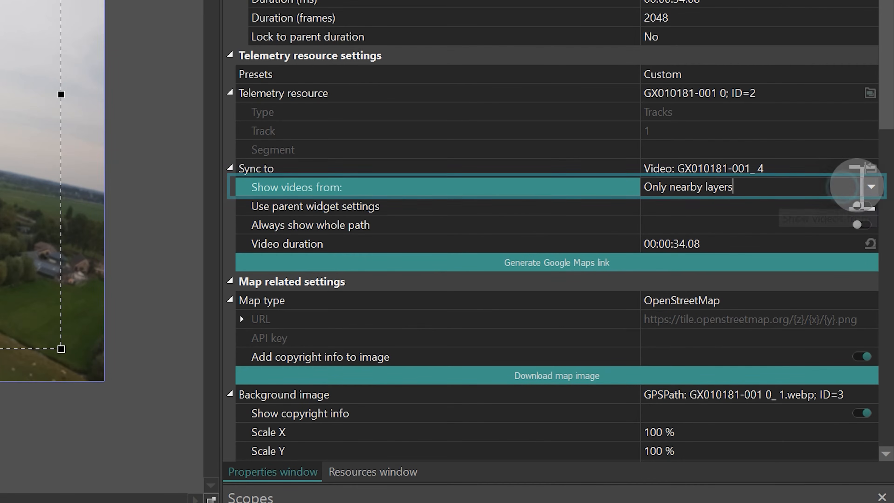
{"action": "left_click", "coordinate": [871, 186]}
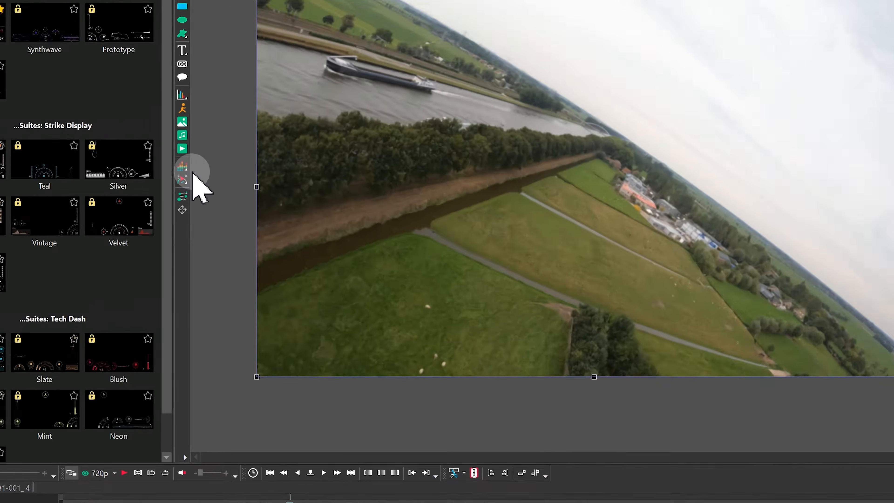
{"action": "left_click", "coordinate": [164, 211]}
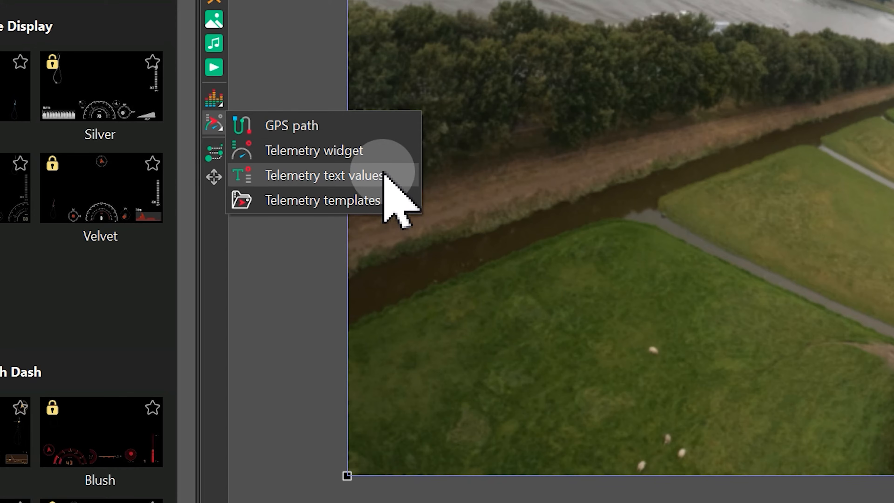
{"action": "left_click", "coordinate": [365, 156]}
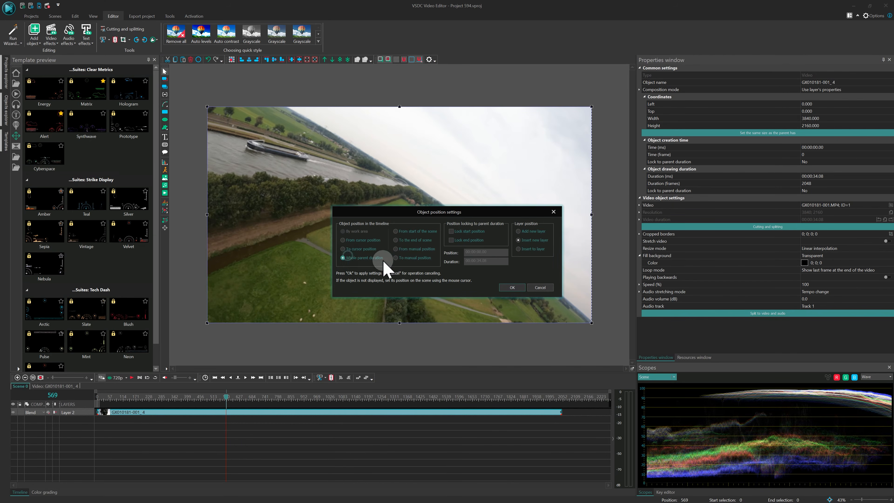
{"action": "left_click", "coordinate": [512, 287]}
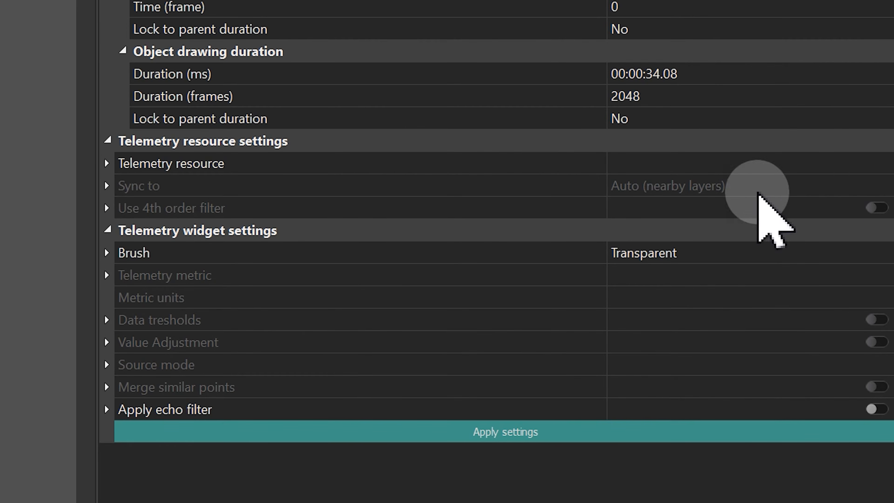
{"action": "left_click", "coordinate": [880, 163]}
{"action": "left_click", "coordinate": [711, 189]}
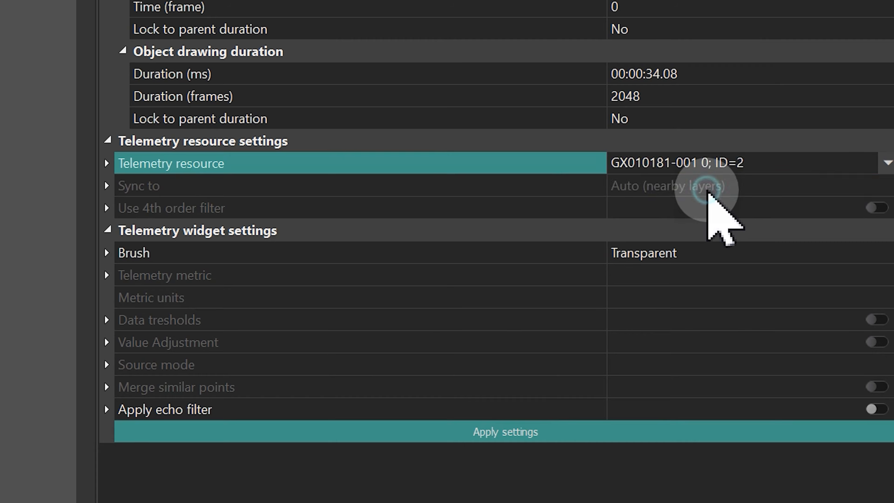
Set the widget's telemetry metric to Velocity and its units to Kilometers per hour (Km/h).
{"action": "left_click", "coordinate": [806, 276]}
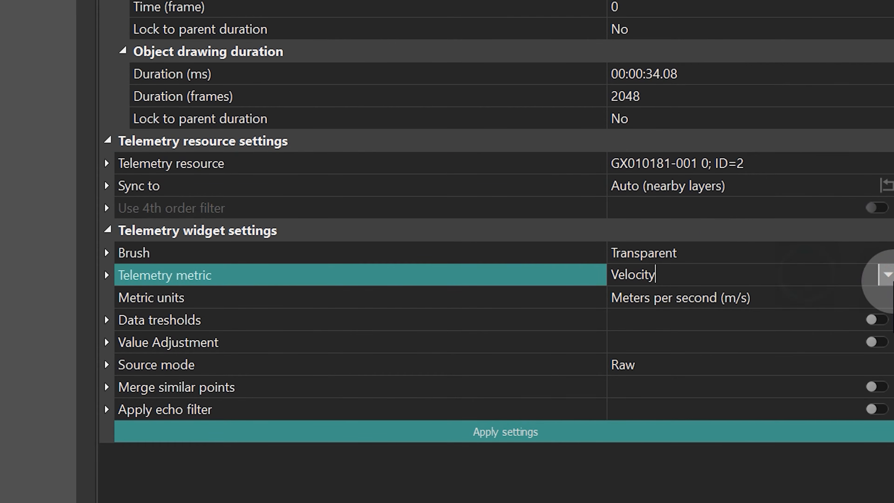
{"action": "left_click", "coordinate": [885, 274]}
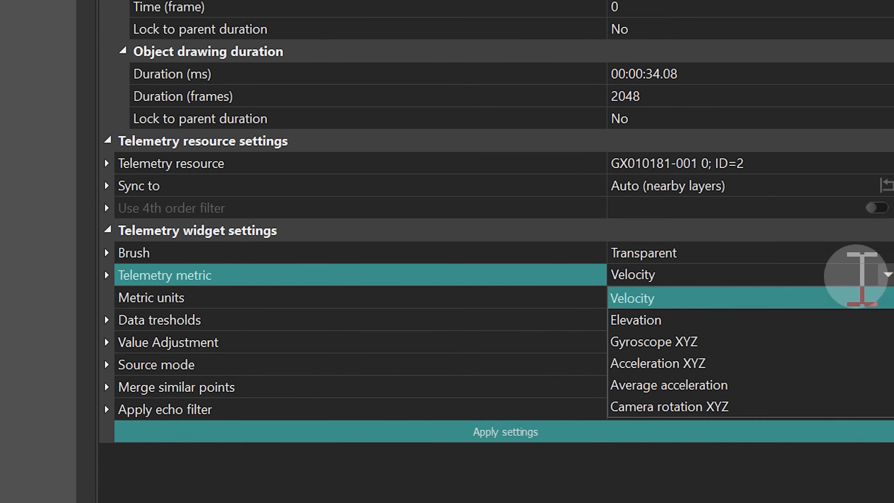
{"action": "left_click", "coordinate": [635, 300]}
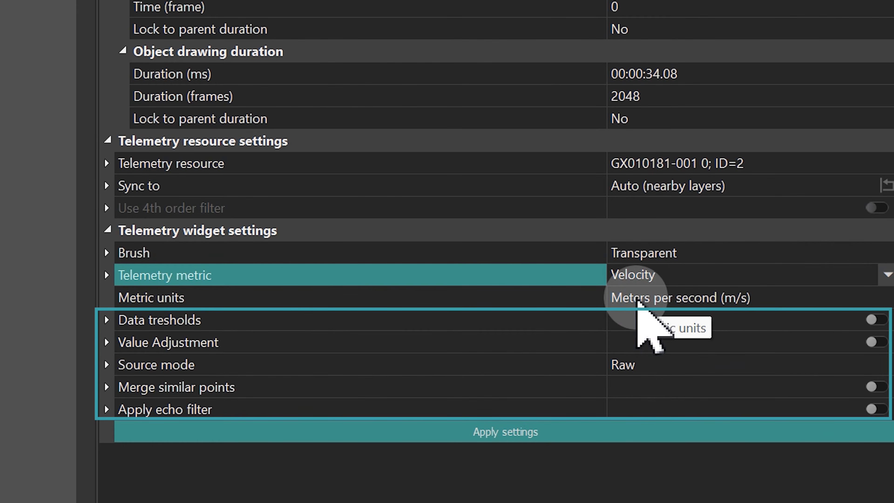
{"action": "left_click", "coordinate": [796, 298]}
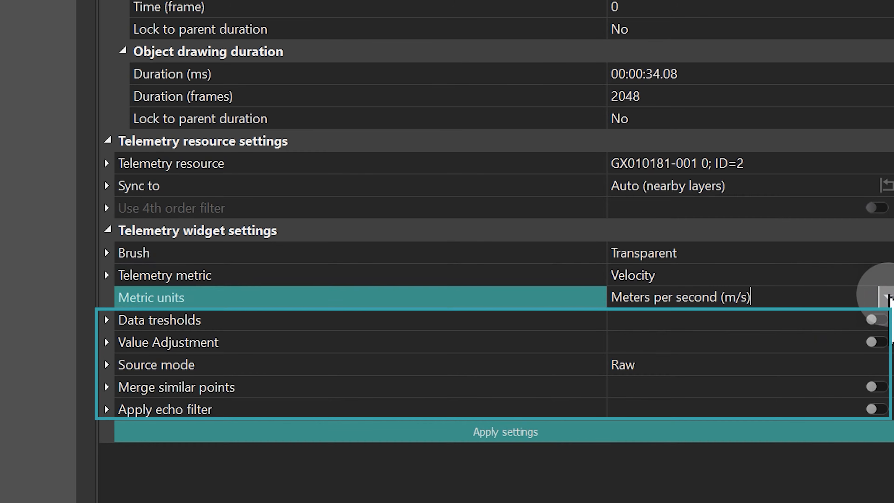
{"action": "left_click", "coordinate": [887, 297]}
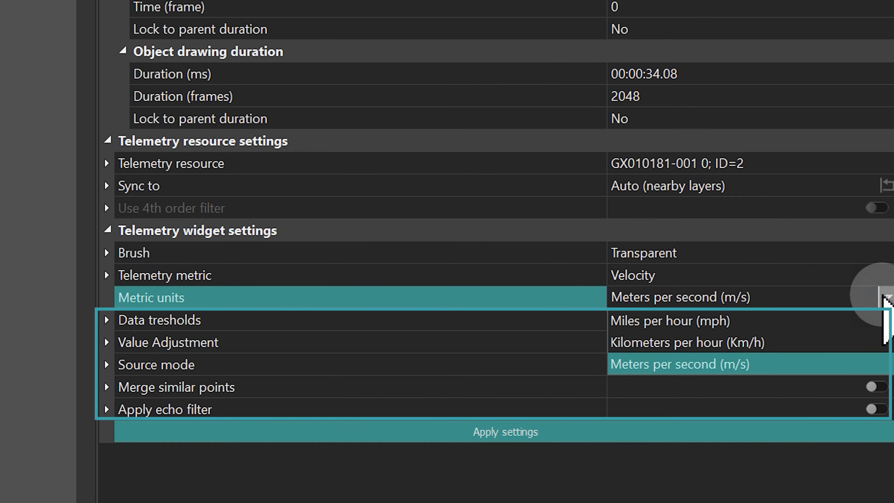
{"action": "left_click", "coordinate": [732, 343]}
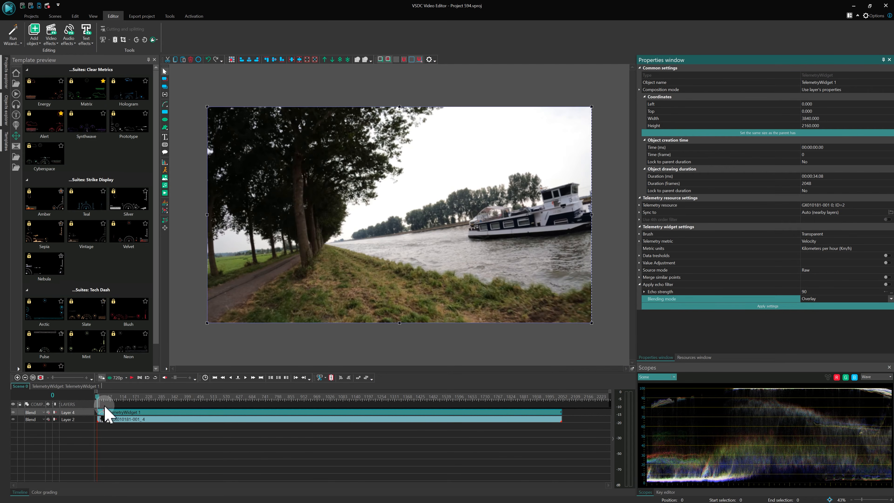
Inside the telemetry widget, move the gauge hub image's layer above the other layers and hide it.
{"action": "double_click", "coordinate": [214, 412]}
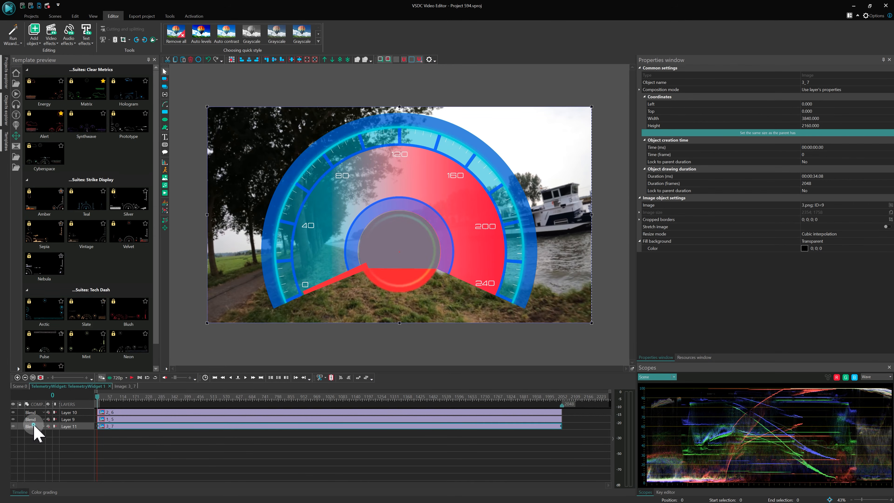
{"action": "mouse_move", "coordinate": [34, 427]}
{"action": "left_mouse_down"}
{"action": "mouse_move", "coordinate": [32, 415]}
{"action": "mouse_move", "coordinate": [18, 414]}
{"action": "left_mouse_up"}
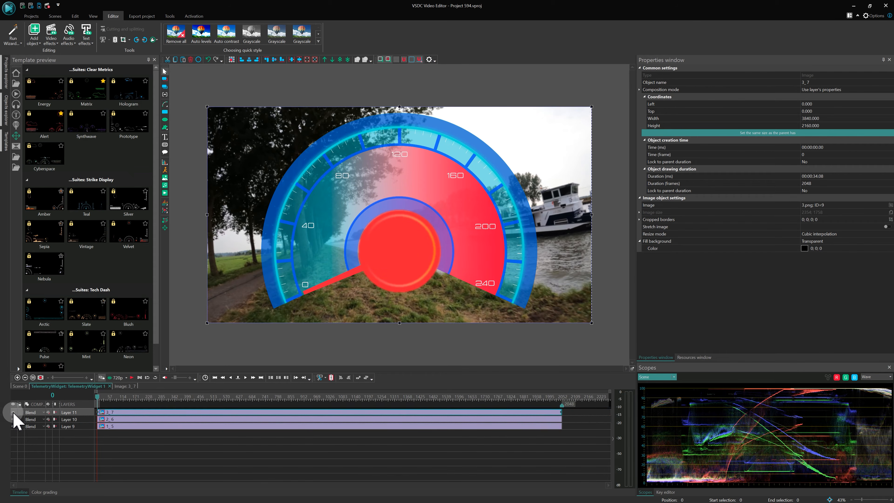
{"action": "left_click", "coordinate": [14, 412]}
Add a Rotate effect to the needle image (2_6) inside the telemetry widget, accepting the object's position settings.
{"action": "left_click", "coordinate": [115, 419]}
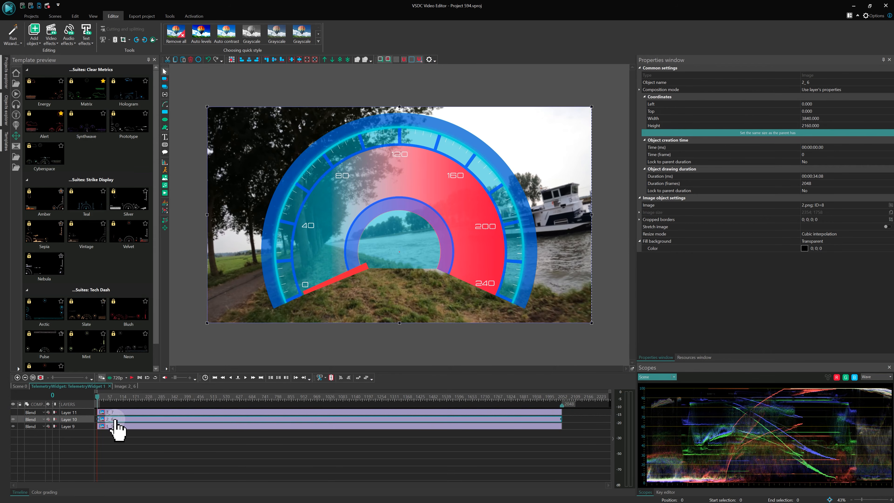
{"action": "left_click", "coordinate": [14, 420]}
{"action": "left_click", "coordinate": [15, 419]}
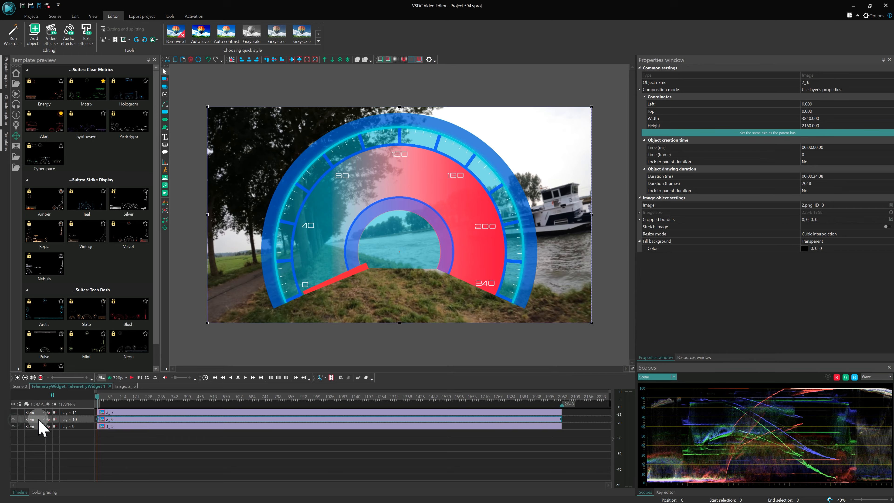
{"action": "double_click", "coordinate": [115, 419]}
{"action": "right_click", "coordinate": [117, 439]}
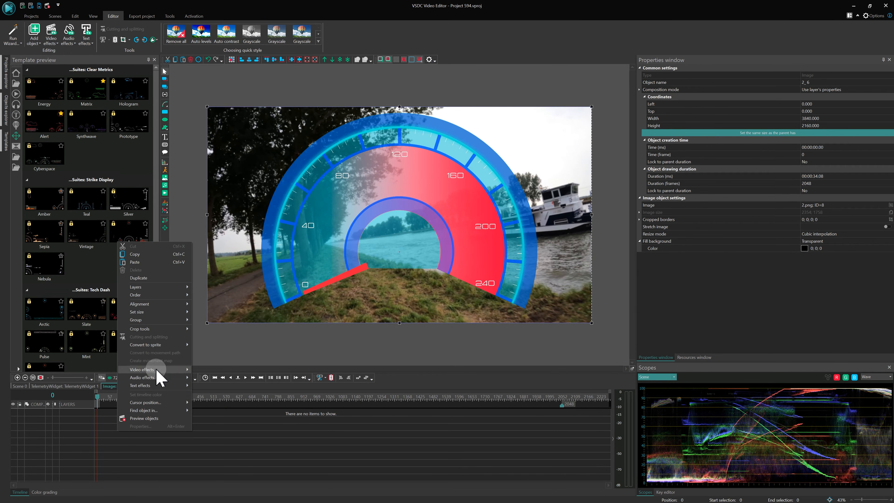
{"action": "mouse_move", "coordinate": [183, 369]}
{"action": "mouse_move", "coordinate": [234, 395]}
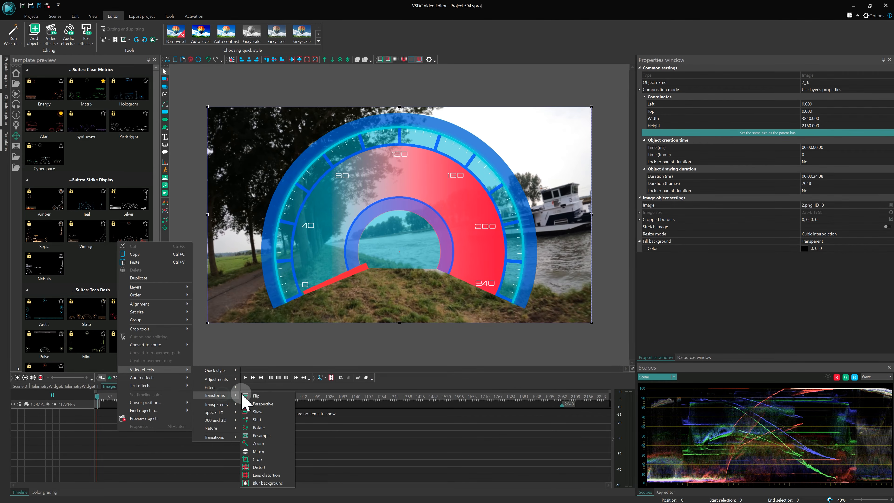
{"action": "left_click", "coordinate": [268, 428]}
{"action": "left_click", "coordinate": [511, 288]}
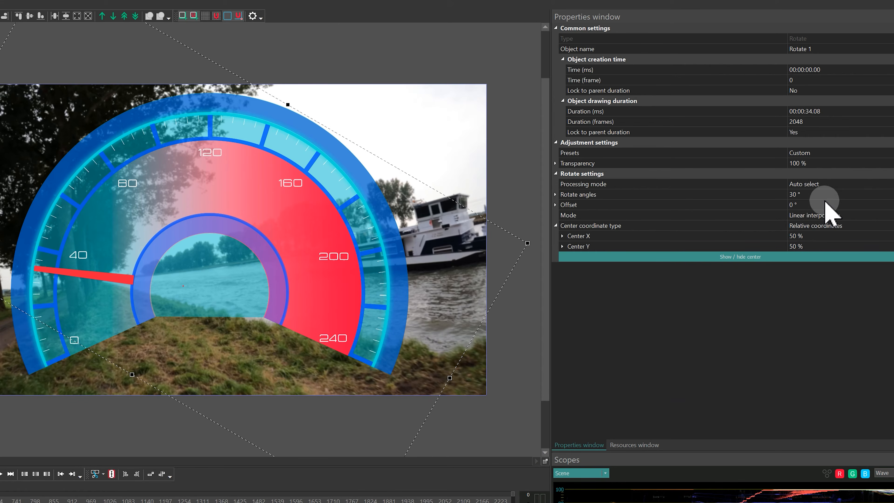
Set the Rotate effect's angle to 0° and move its center to the gauge's middle, about 50.02 % X and 67.129 % Y.
{"action": "left_click", "coordinate": [825, 184]}
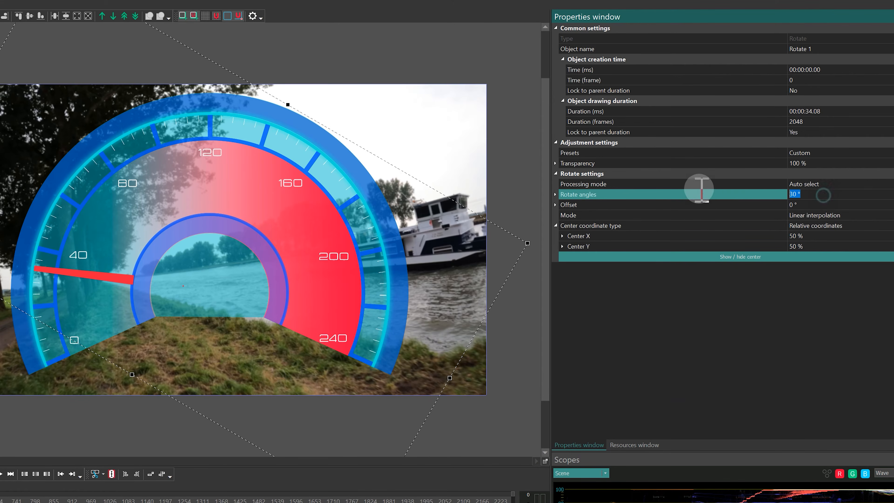
{"action": "key", "text": "Return"}
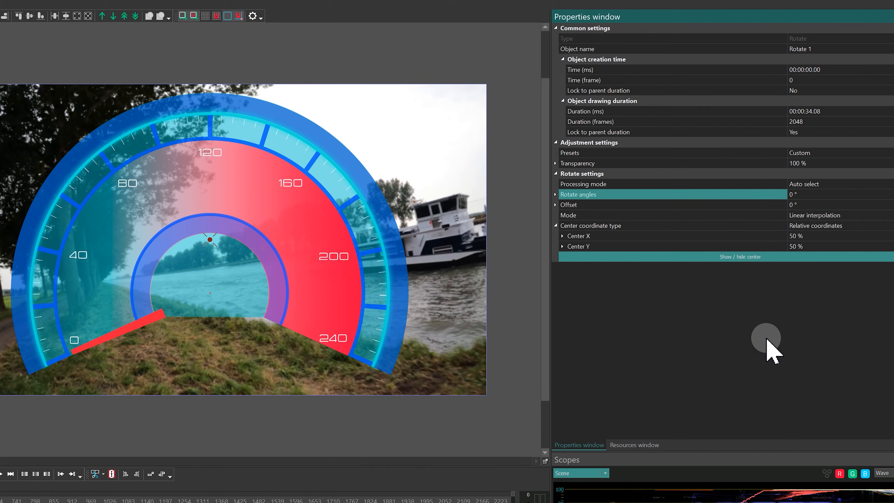
{"action": "left_click_drag", "start_coordinate": [210, 240], "coordinate": [208, 293]}
{"action": "scroll", "coordinate": [209, 293], "scroll_direction": "up", "scroll_amount": 3}
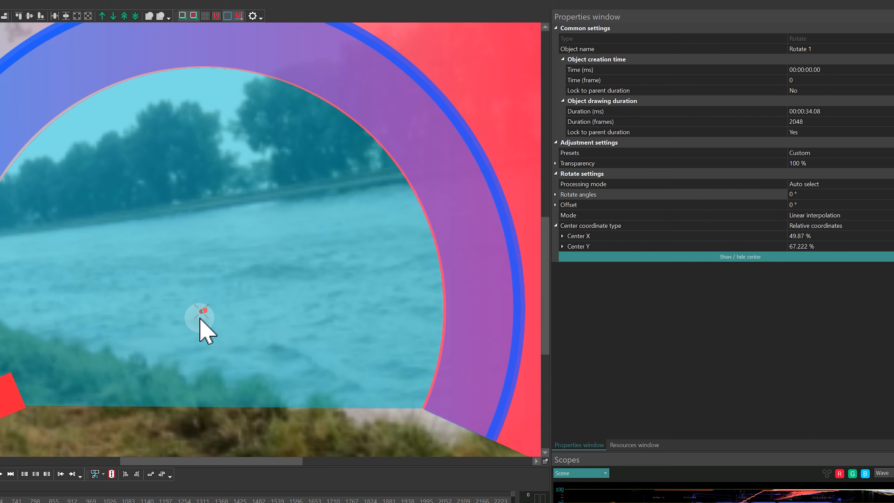
{"action": "left_click_drag", "start_coordinate": [200, 311], "coordinate": [204, 310]}
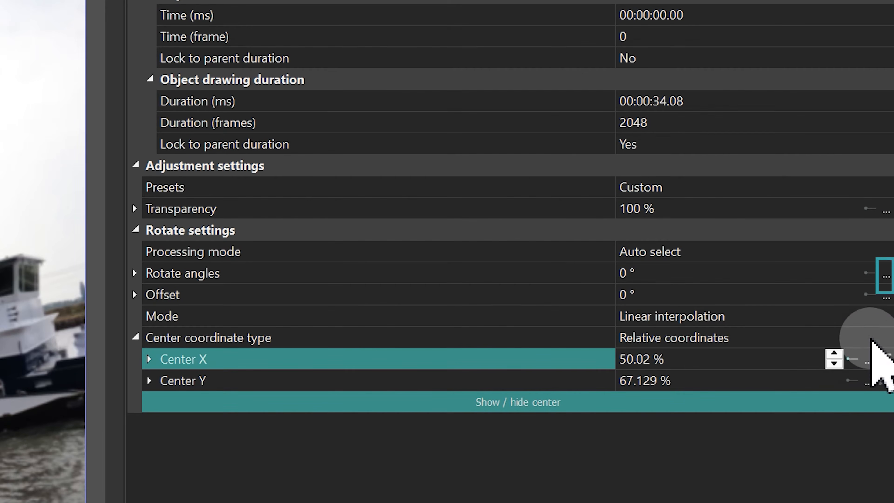
Open the needle's rotate angles curve for editing and choose the Telemetry template with Original value as the value.
{"action": "left_click", "coordinate": [885, 276]}
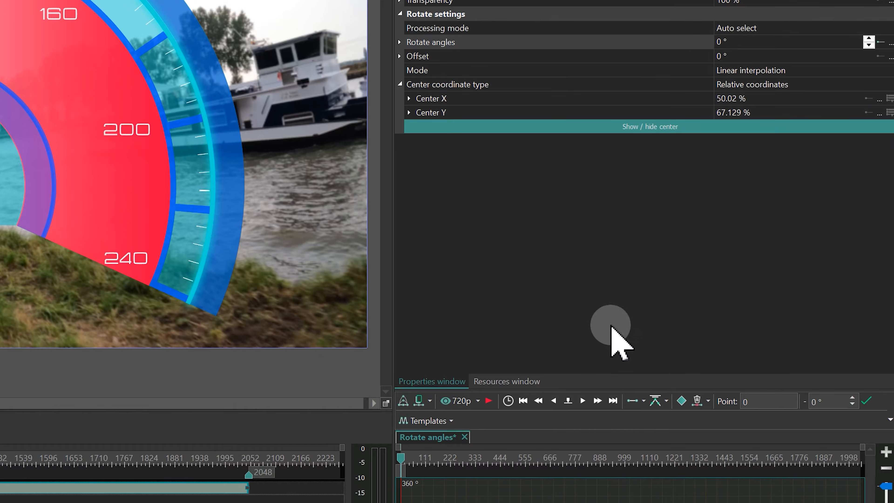
{"action": "left_click", "coordinate": [462, 416]}
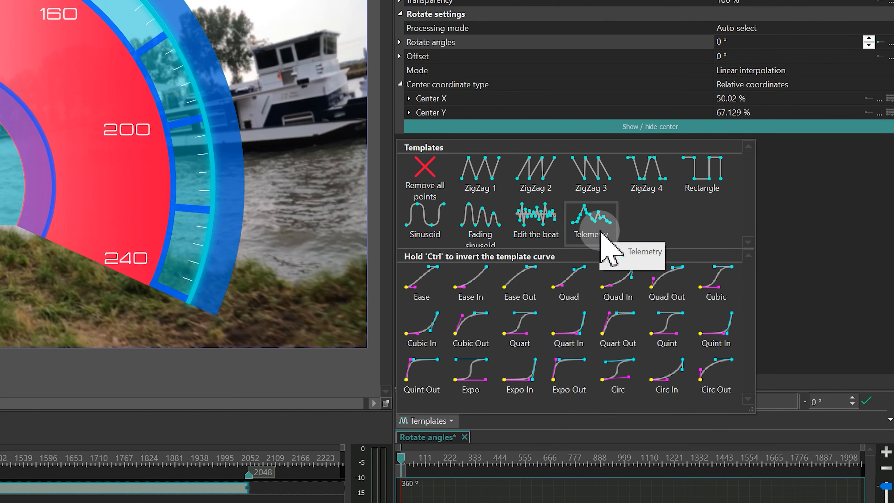
{"action": "left_click", "coordinate": [601, 233]}
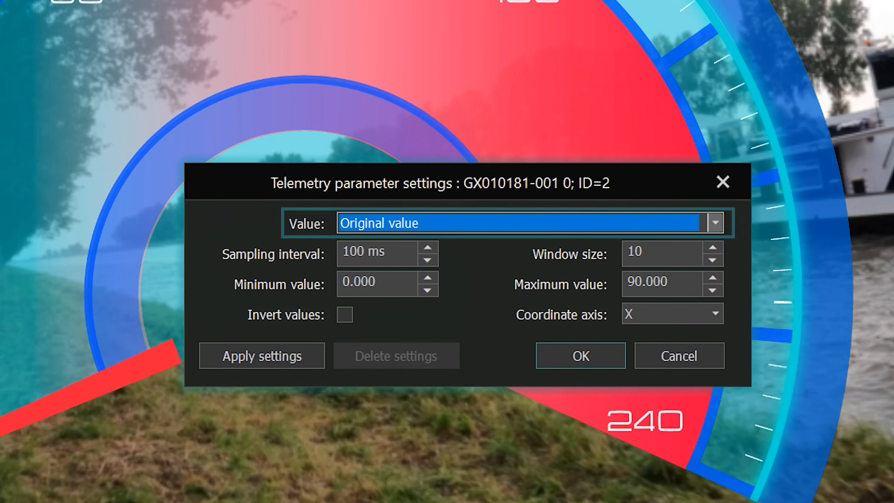
{"action": "left_click", "coordinate": [712, 225]}
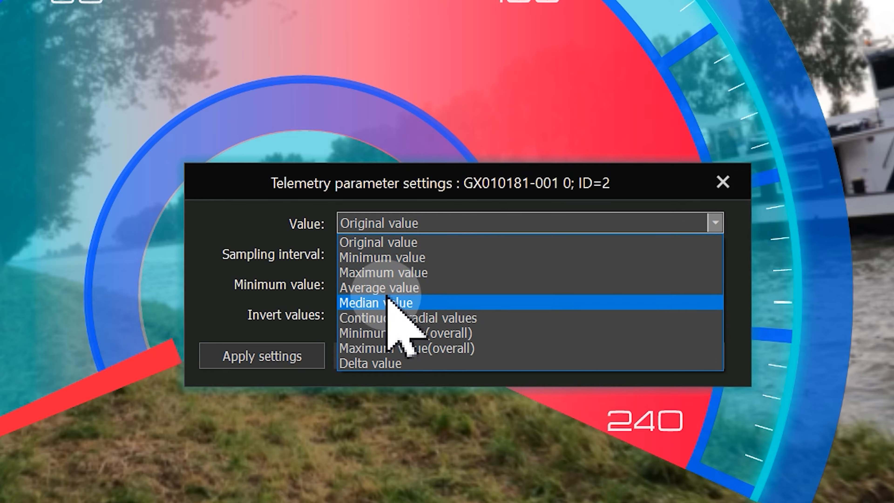
{"action": "left_click", "coordinate": [406, 243]}
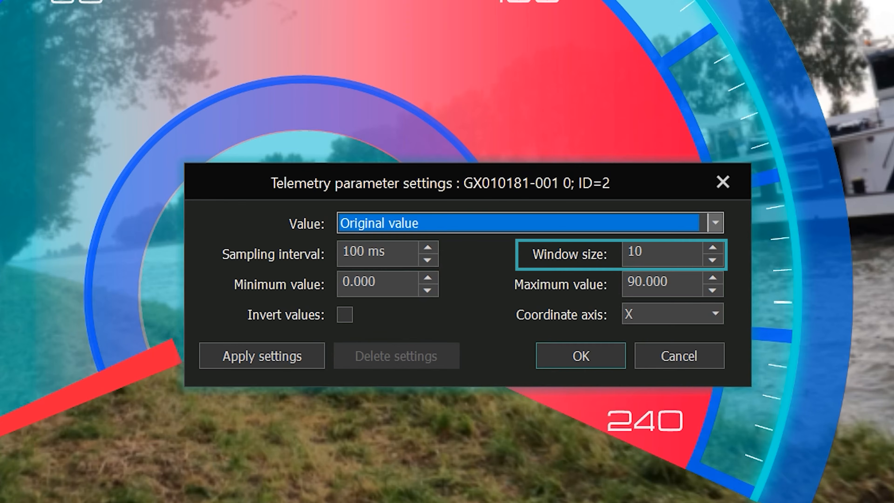
Set the telemetry curve's minimum value to 0.000 and maximum to 227, apply it, and preview the needle's movement.
{"action": "left_click", "coordinate": [402, 279]}
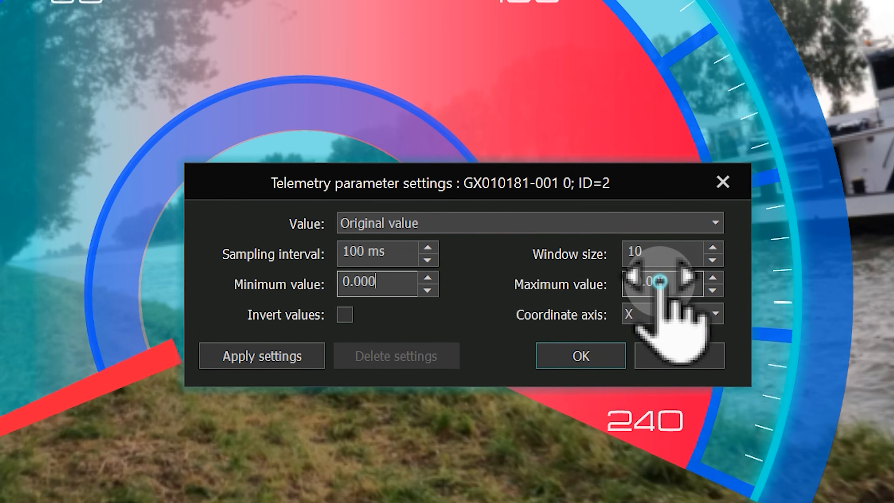
{"action": "double_click", "coordinate": [662, 282]}
{"action": "type", "text": "227"}
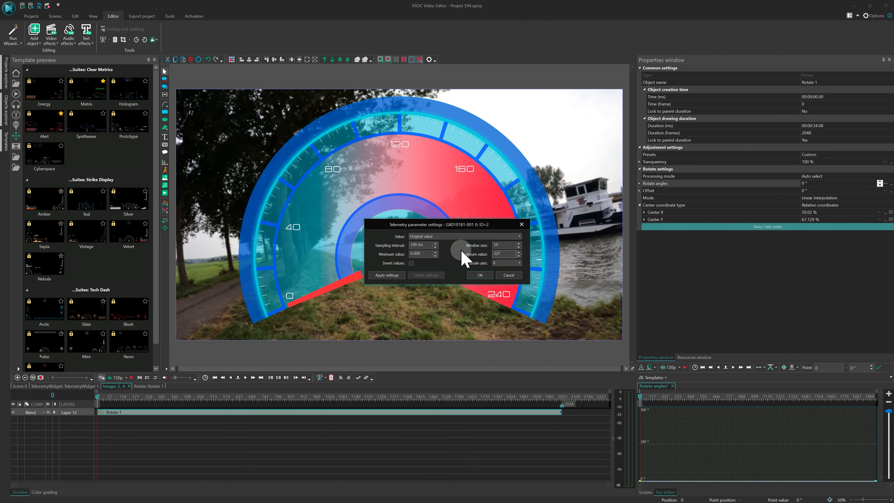
{"action": "left_click", "coordinate": [257, 362]}
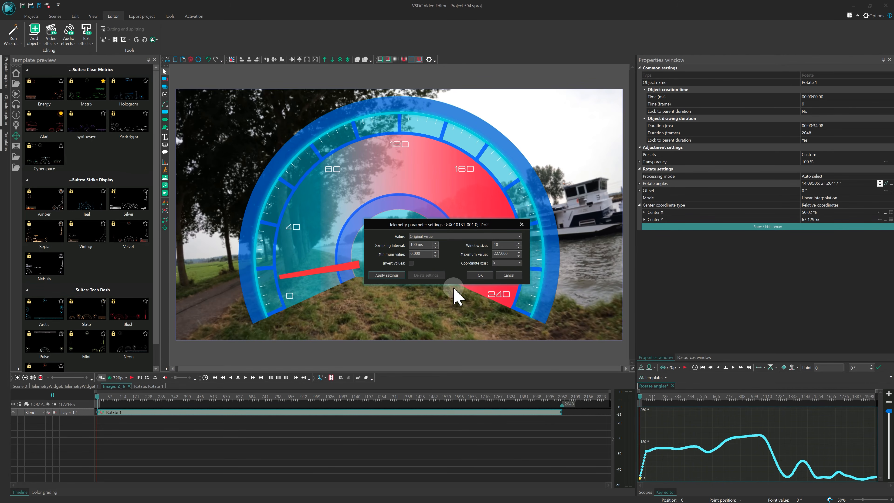
{"action": "left_click", "coordinate": [474, 278]}
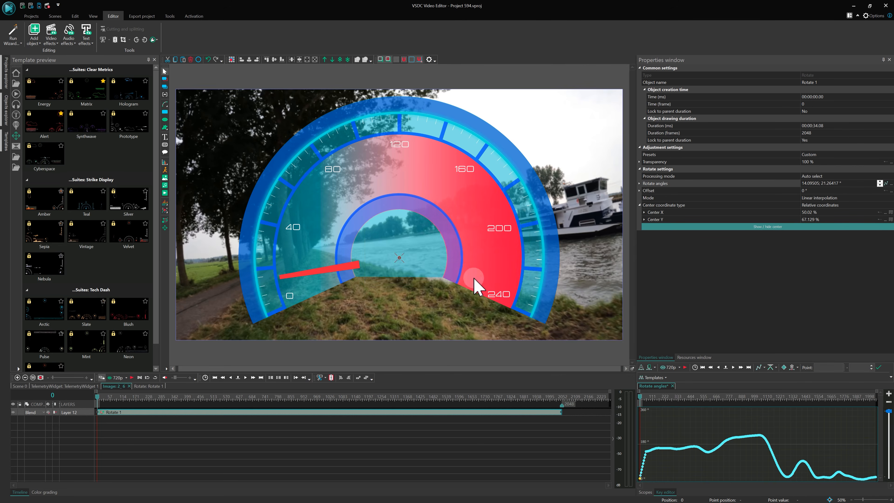
{"action": "key", "text": "space"}
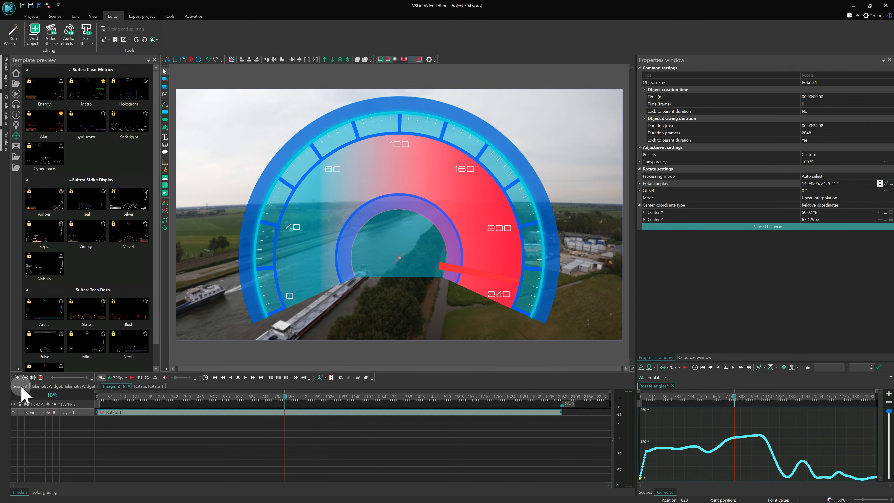
In the main scene, enable the telemetry widget's data thresholds with a maximum of 240, turn on the 4th order filter, and apply the settings.
{"action": "left_click", "coordinate": [20, 386]}
{"action": "left_click", "coordinate": [339, 455]}
{"action": "left_click", "coordinate": [332, 414]}
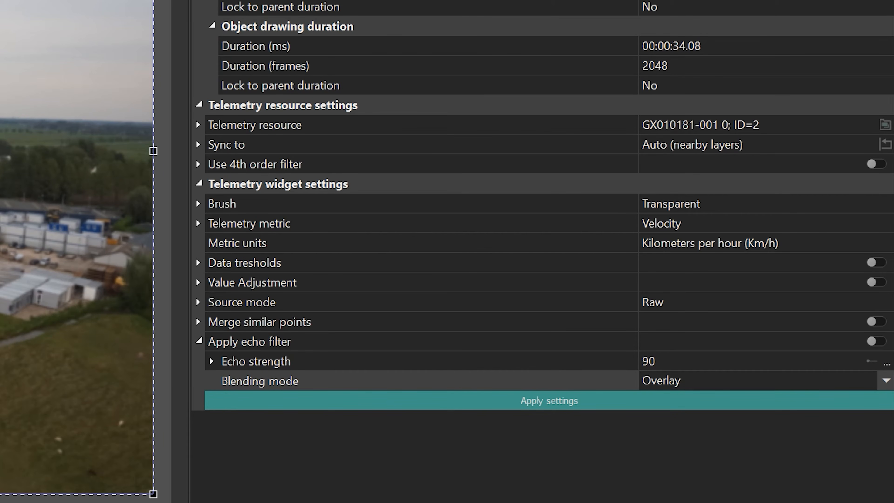
{"action": "left_click", "coordinate": [199, 262]}
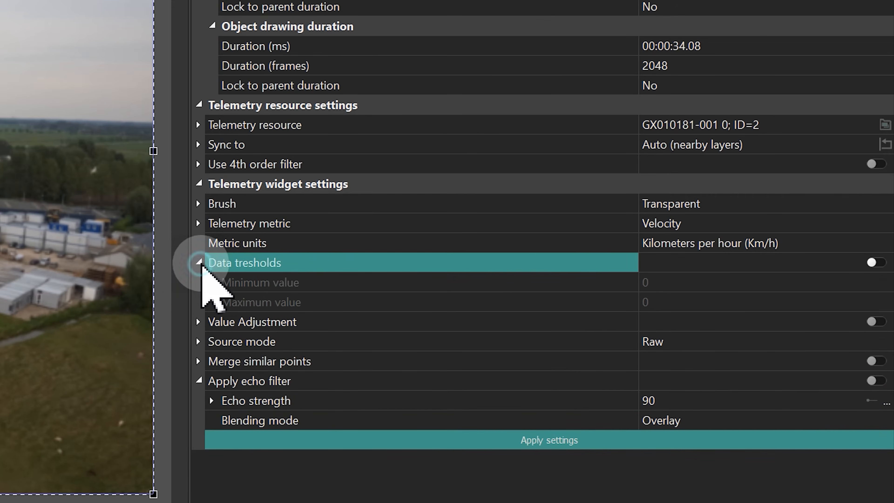
{"action": "left_click", "coordinate": [875, 262]}
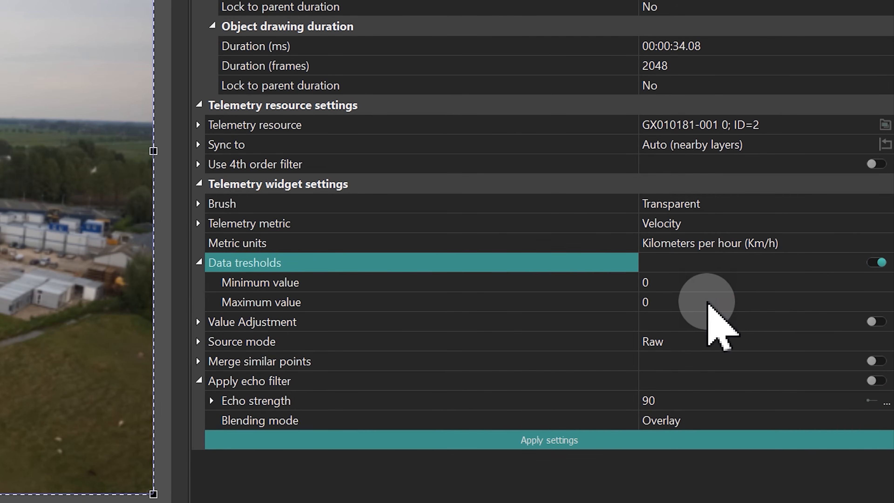
{"action": "left_click", "coordinate": [708, 303]}
{"action": "type", "text": "240"}
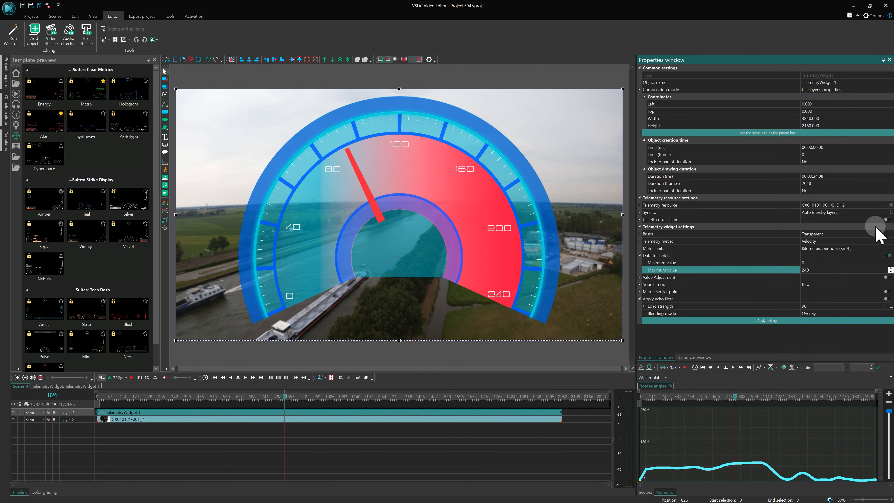
{"action": "left_click", "coordinate": [885, 219]}
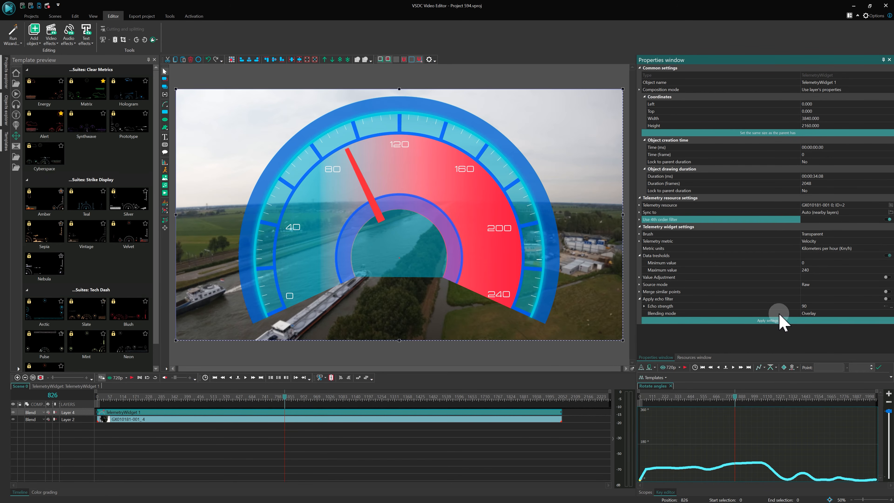
{"action": "left_click", "coordinate": [772, 321]}
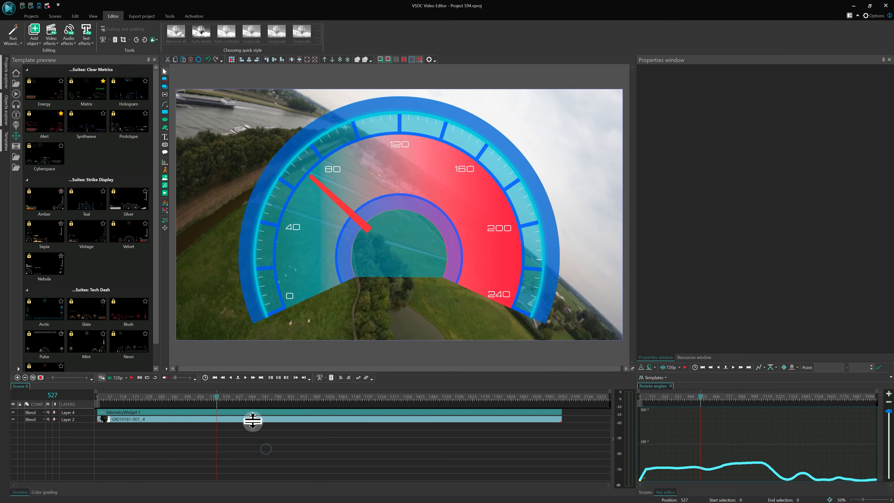
Split the GX010181-001 video at frames 527 and 1012, delete the middle piece, and close the gap with the remaining clip.
{"action": "left_click", "coordinate": [253, 418]}
{"action": "left_click", "coordinate": [331, 378]}
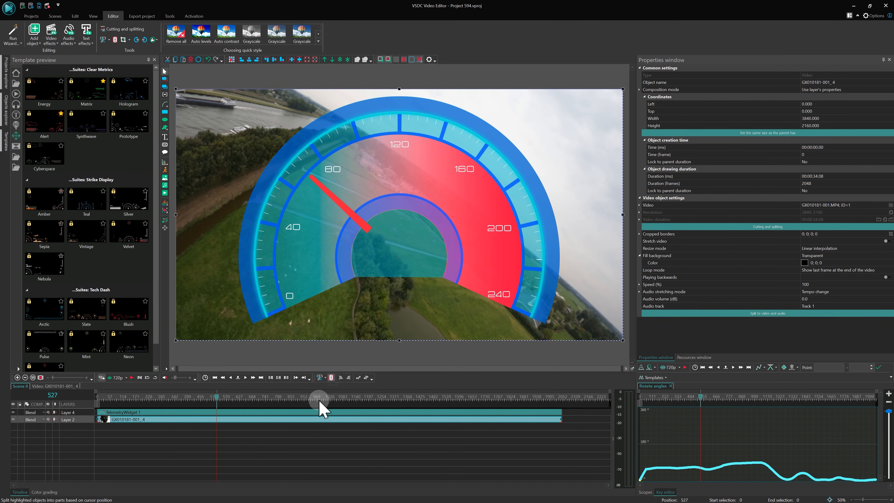
{"action": "left_click", "coordinate": [326, 396]}
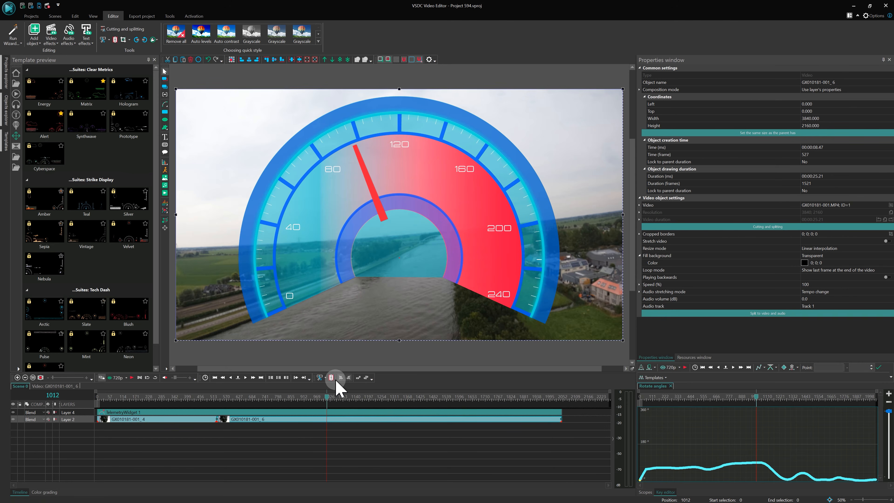
{"action": "left_click", "coordinate": [304, 419]}
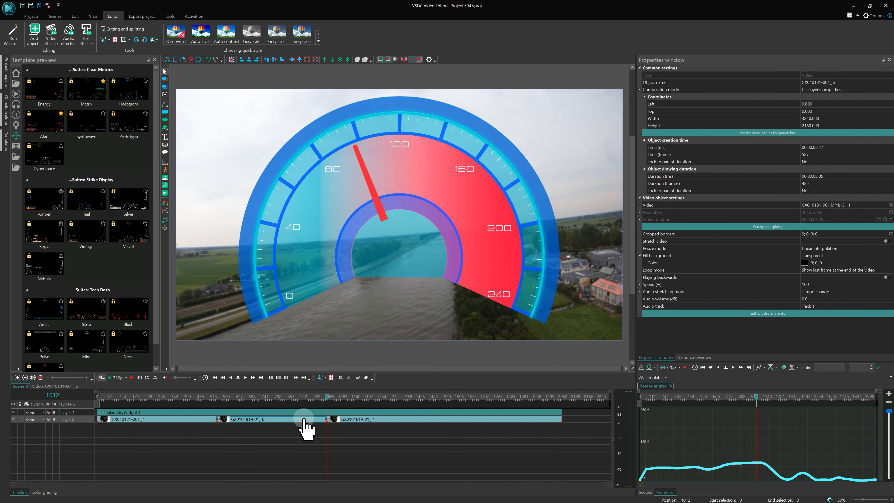
{"action": "key", "text": "Delete"}
{"action": "left_click_drag", "start_coordinate": [341, 419], "coordinate": [241, 419]}
Shorten the telemetry widget to the end of the trimmed video at 1563 frames and reapply its telemetry settings.
{"action": "left_click", "coordinate": [248, 411]}
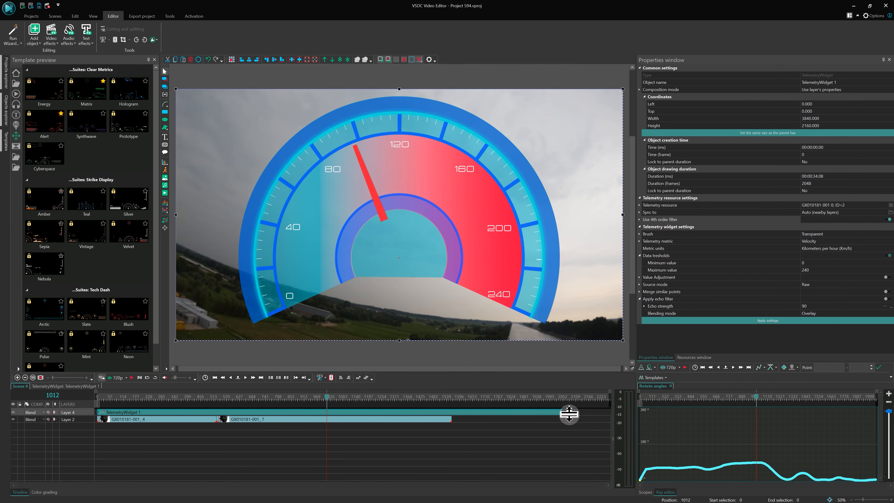
{"action": "left_click_drag", "start_coordinate": [560, 410], "coordinate": [458, 412]}
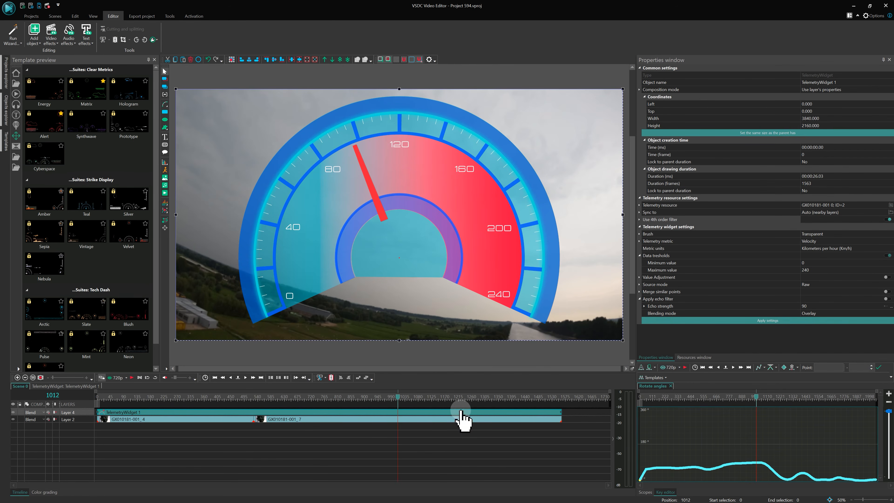
{"action": "left_click", "coordinate": [794, 322]}
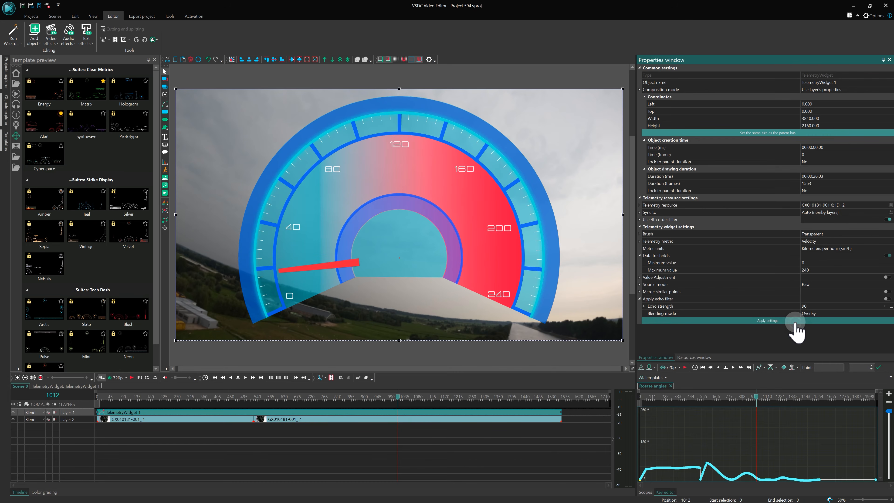
{"action": "left_click", "coordinate": [696, 397]}
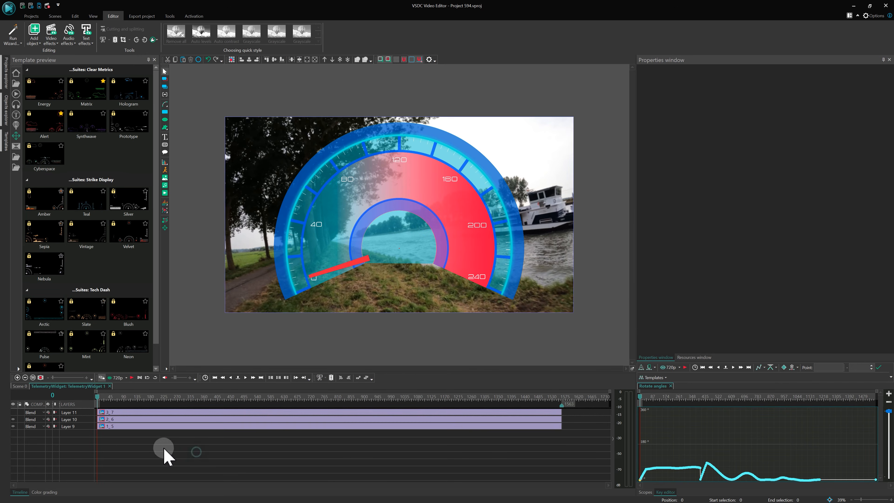
Show the gauge hub image inside the widget and place a telemetry text values object about 675 by 672 pixels over it.
{"action": "left_click", "coordinate": [16, 413]}
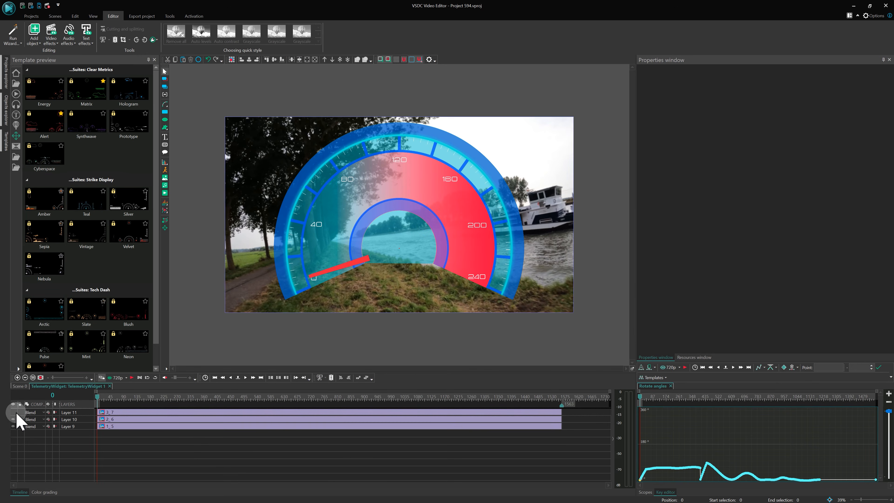
{"action": "left_click", "coordinate": [166, 211]}
{"action": "left_click", "coordinate": [198, 227]}
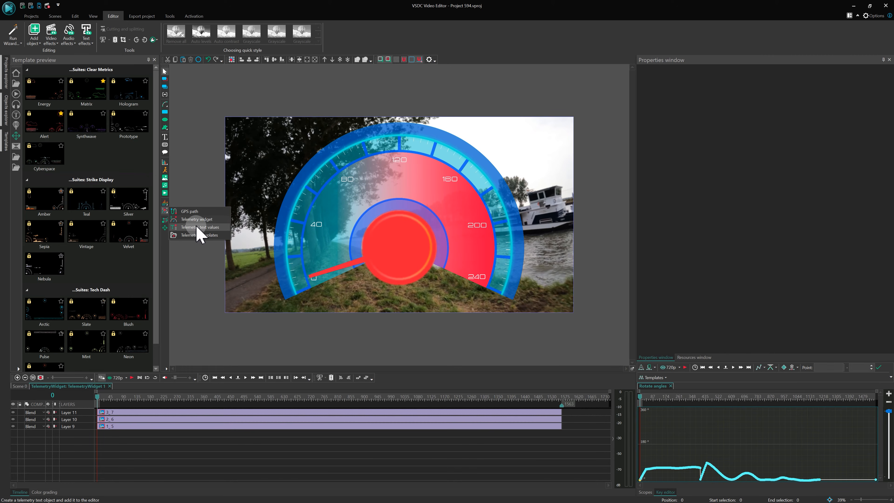
{"action": "key", "text": "Return"}
{"action": "left_click_drag", "start_coordinate": [370, 222], "coordinate": [432, 282]}
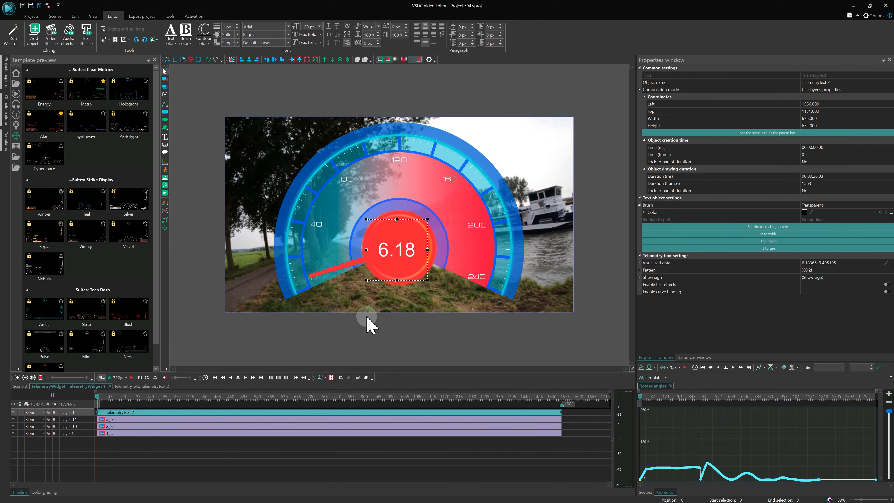
Nudge the telemetry text slightly to the right to center it on the hub, and deselect it.
{"action": "key", "text": "Right"}
{"action": "key", "text": "Right"}
{"action": "key", "text": "Right"}
{"action": "left_click", "coordinate": [337, 452]}
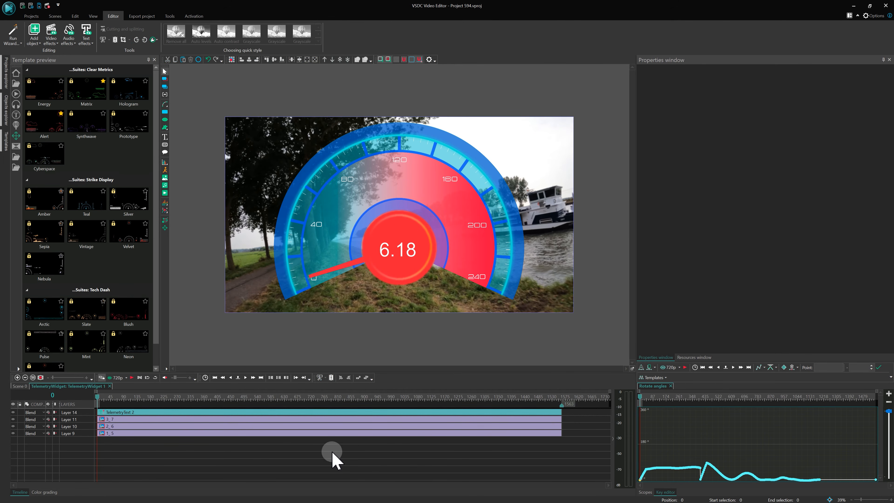
Set the speed readout's telemetry text to the Radiotechnika font at 80 pt and allow its parent to set the postfix.
{"action": "left_click", "coordinate": [386, 243]}
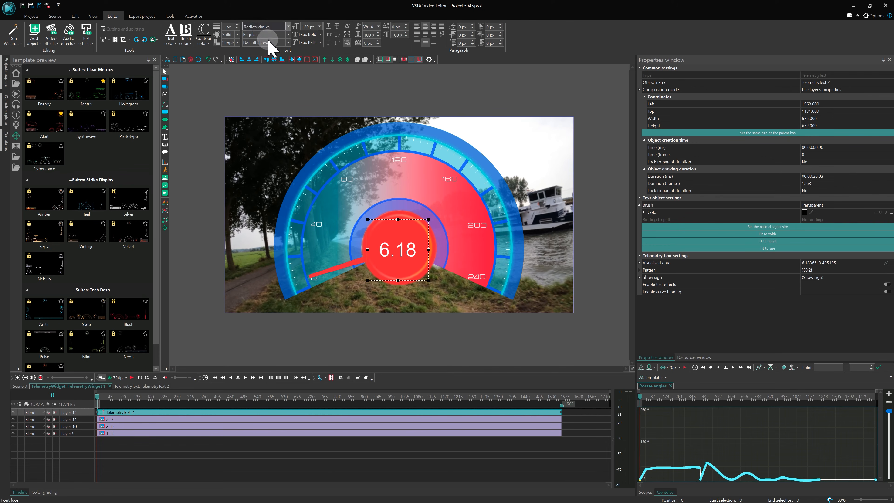
{"action": "left_click", "coordinate": [334, 136]}
{"action": "left_click", "coordinate": [640, 270]}
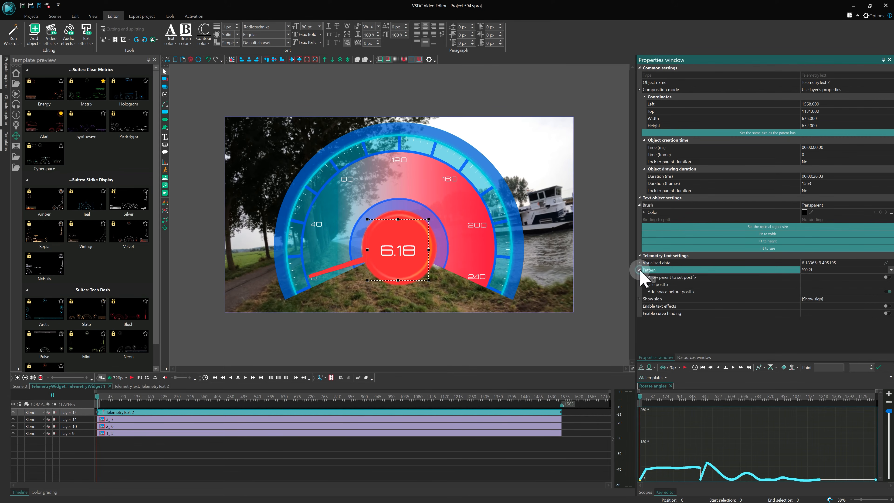
{"action": "left_click", "coordinate": [886, 278]}
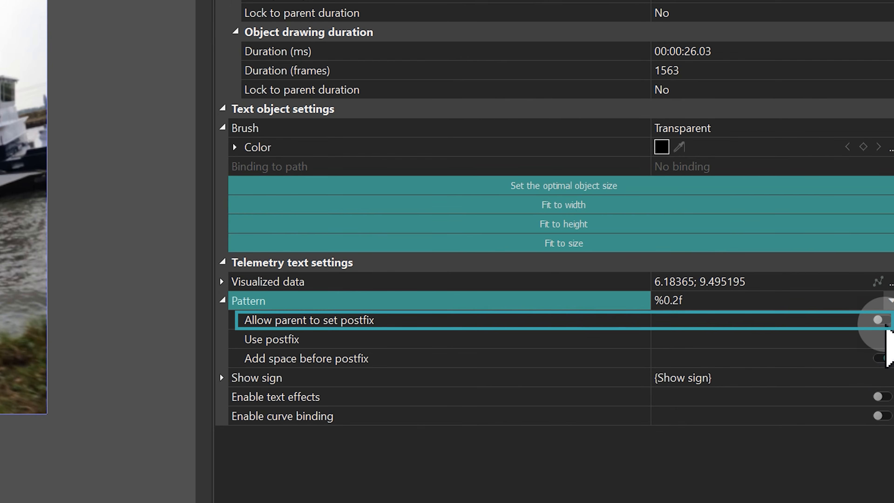
{"action": "left_click", "coordinate": [885, 323]}
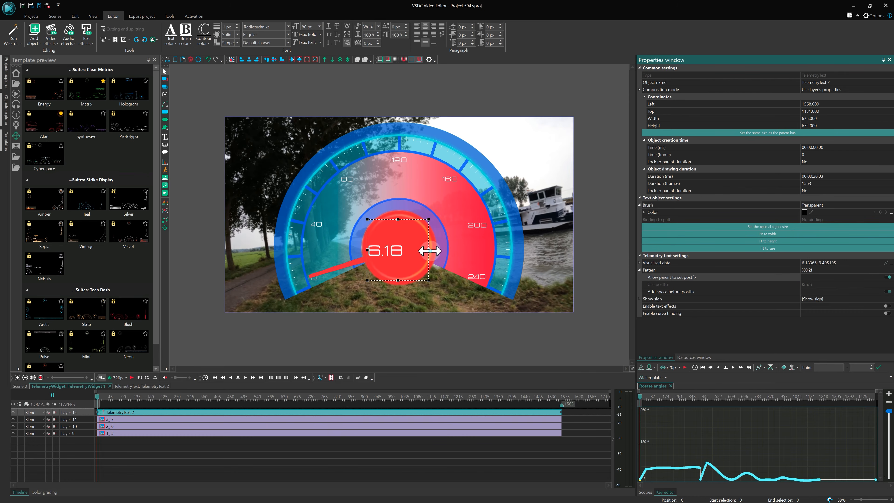
Resize and reposition the telemetry text box at about 1149 by 672 pixels, and remove its postfix by disabling parent control and clearing the text.
{"action": "left_click_drag", "start_coordinate": [429, 251], "coordinate": [474, 249]}
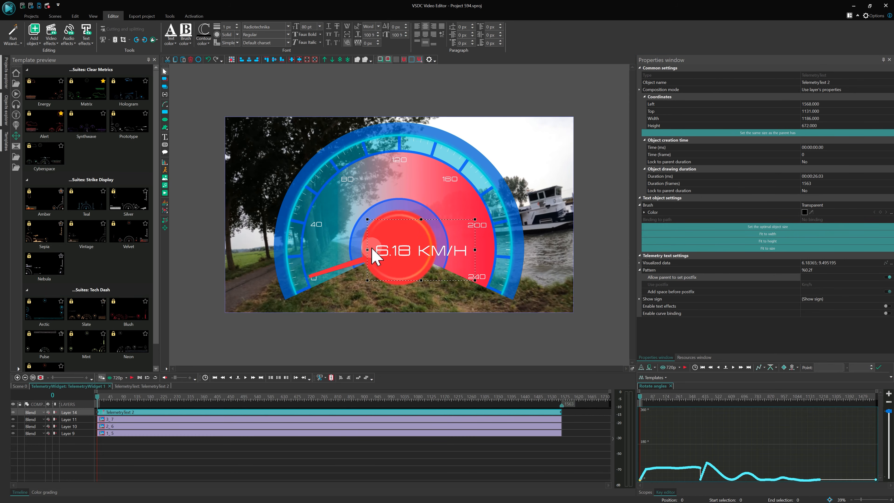
{"action": "mouse_move", "coordinate": [367, 251]}
{"action": "left_mouse_down"}
{"action": "mouse_move", "coordinate": [359, 250]}
{"action": "mouse_move", "coordinate": [380, 249]}
{"action": "left_mouse_up"}
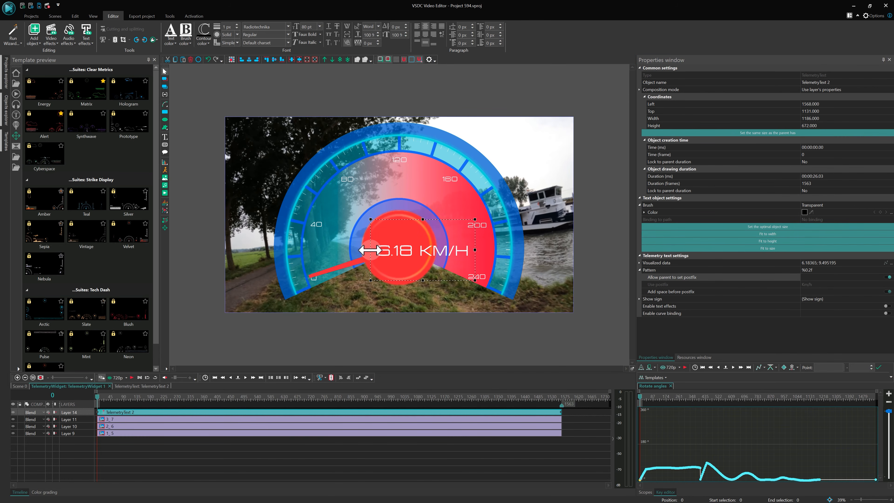
{"action": "left_click", "coordinate": [885, 278]}
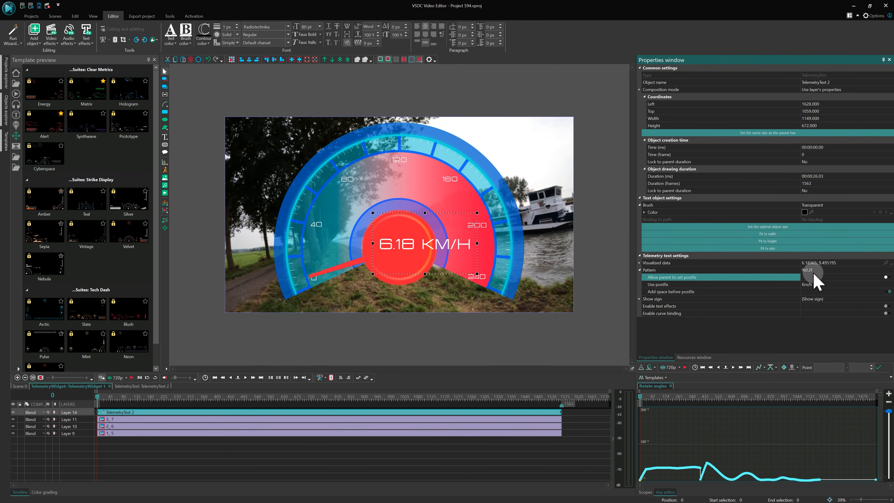
{"action": "left_click_drag", "start_coordinate": [832, 284], "coordinate": [525, 301]}
{"action": "key", "text": "BackSpace"}
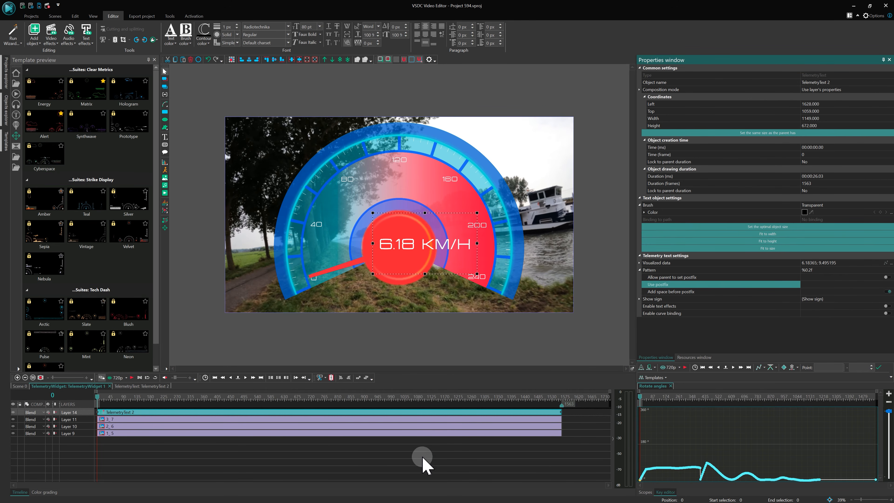
{"action": "left_click", "coordinate": [424, 464]}
Duplicate the speed telemetry text layer inside the widget.
{"action": "left_click", "coordinate": [127, 412]}
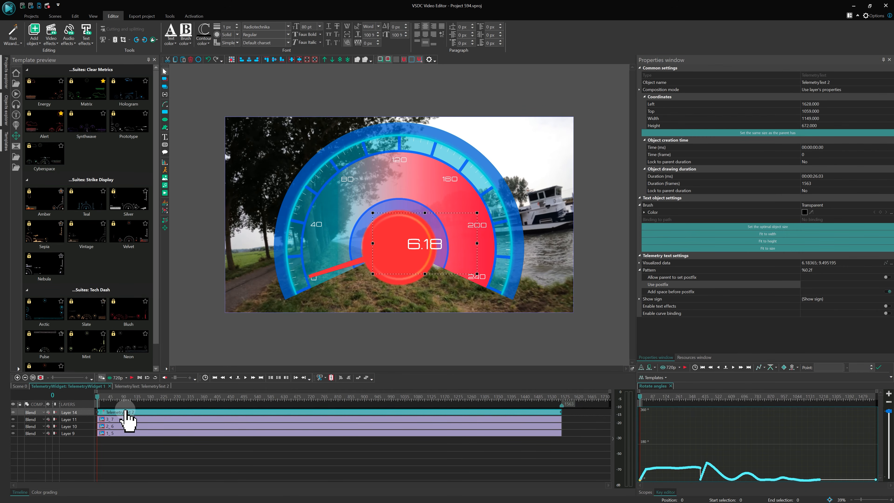
{"action": "right_click", "coordinate": [127, 416]}
{"action": "left_click", "coordinate": [160, 259]}
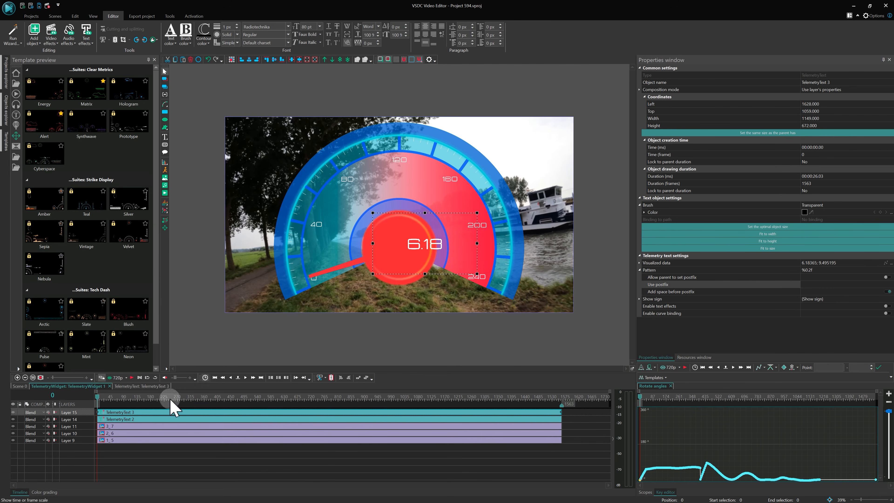
Make the copy a unit-only label with a parent-set postfix and an empty pattern, and place it below the speed number.
{"action": "left_click", "coordinate": [885, 277]}
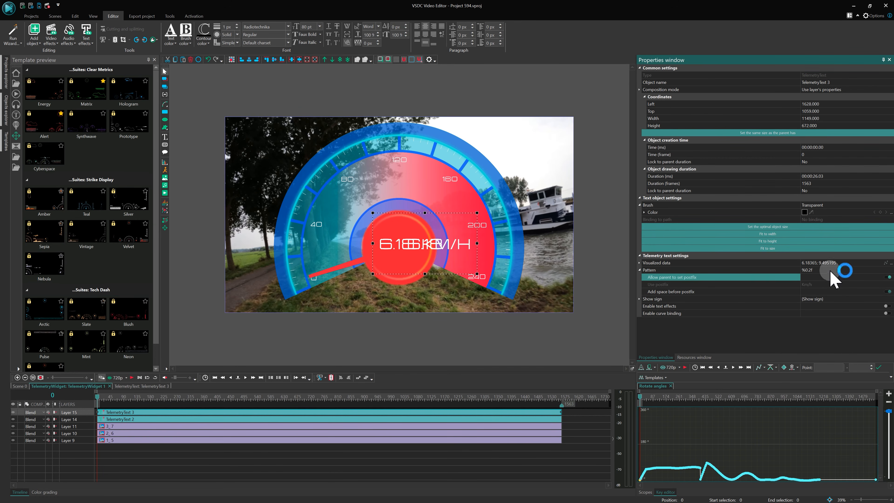
{"action": "left_click", "coordinate": [788, 271]}
{"action": "key", "text": "BackSpace"}
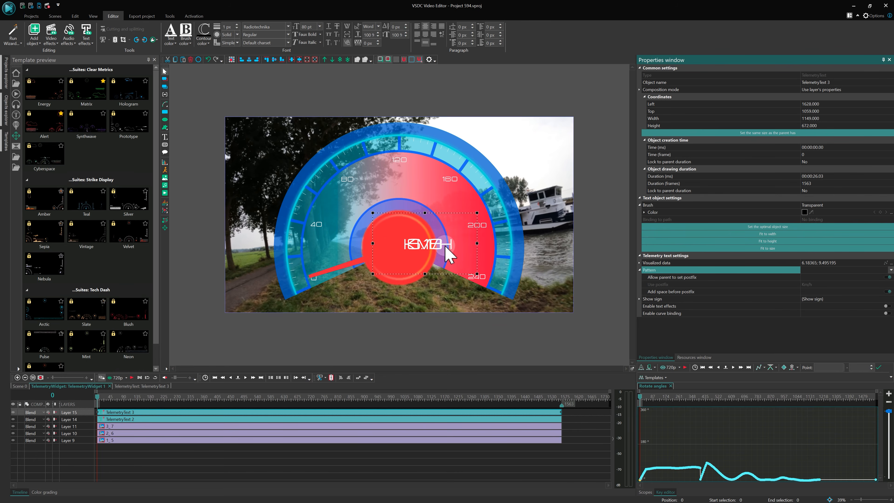
{"action": "left_click_drag", "start_coordinate": [447, 243], "coordinate": [421, 263]}
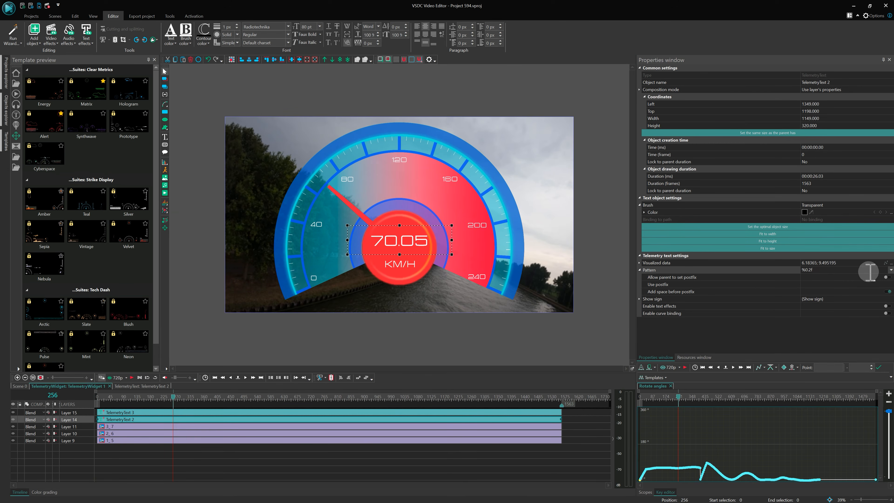
Set the speed number's pattern to no decimals and play the preview from near the start.
{"action": "left_click", "coordinate": [890, 270]}
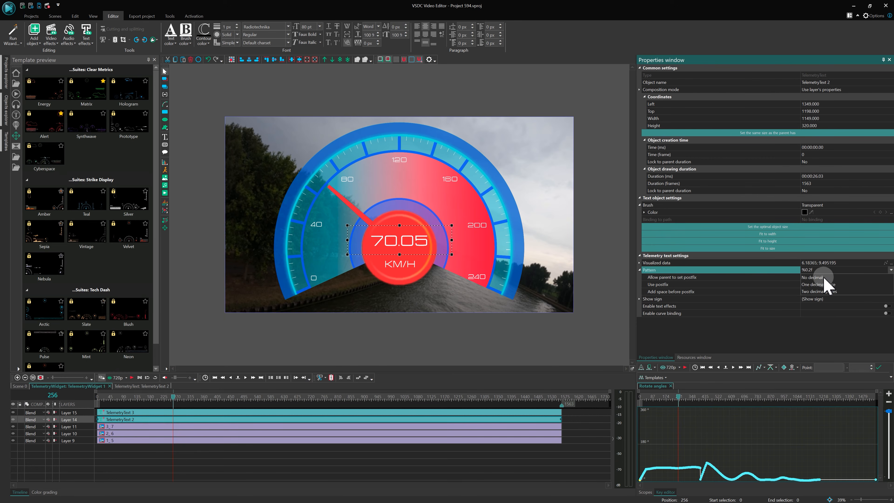
{"action": "left_click", "coordinate": [822, 277]}
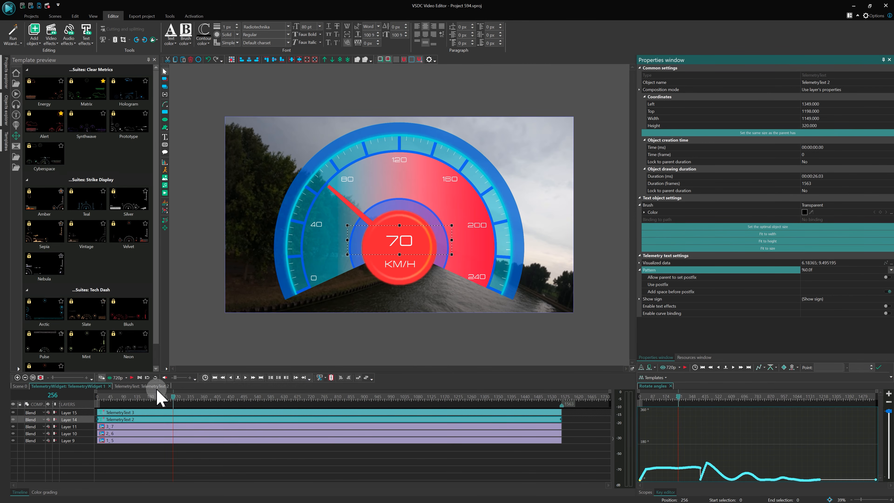
{"action": "left_click", "coordinate": [114, 397]}
{"action": "key", "text": "space"}
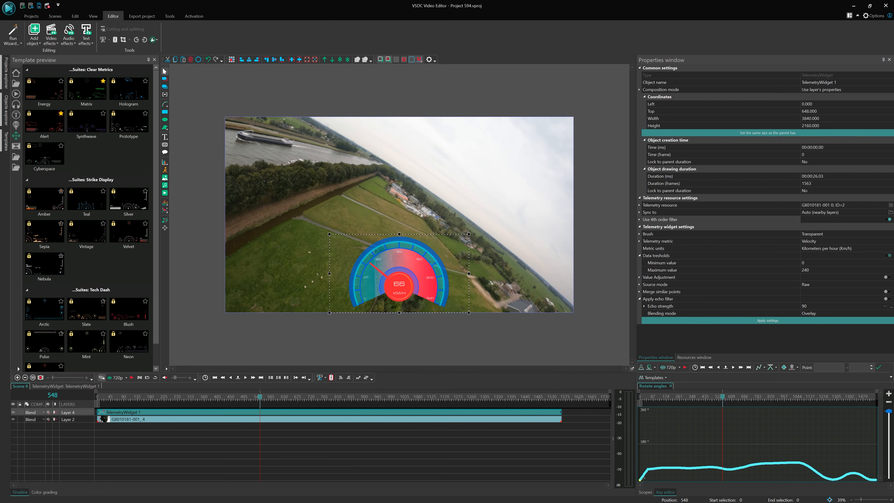
Add the Gyroscope Tilt widget from the Strike Display templates to the scene, using the GX010181-001 telemetry resource.
{"action": "left_click", "coordinate": [295, 458]}
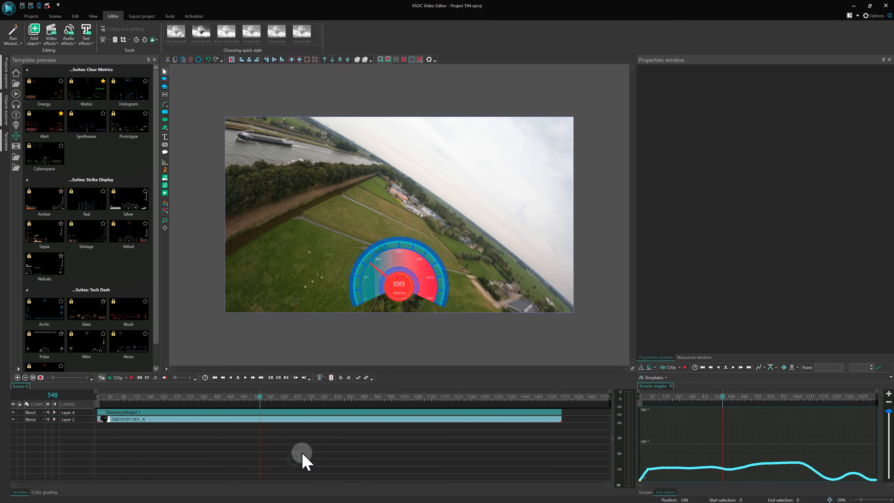
{"action": "left_click", "coordinate": [684, 357]}
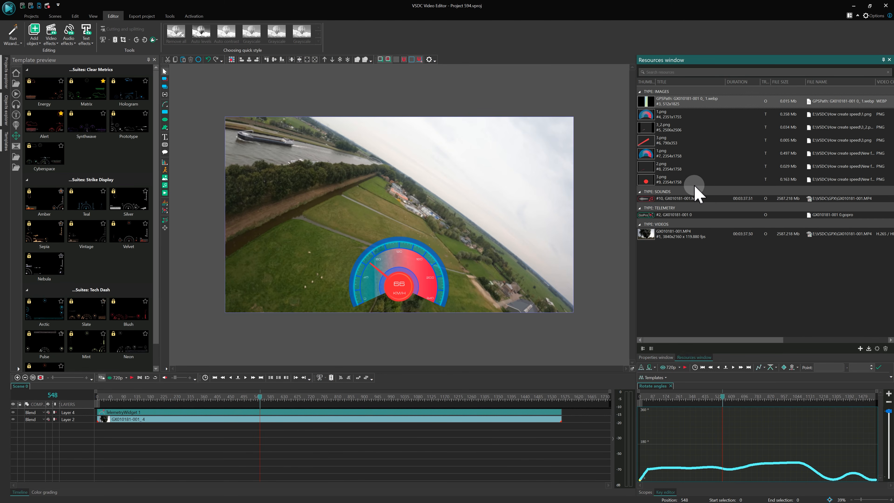
{"action": "left_click_drag", "start_coordinate": [668, 218], "coordinate": [556, 217]}
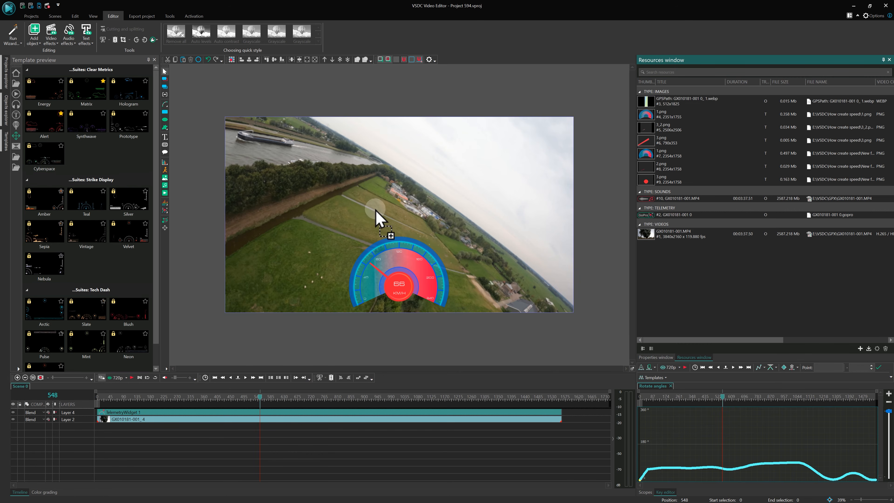
{"action": "left_click_drag", "start_coordinate": [376, 209], "coordinate": [373, 209]}
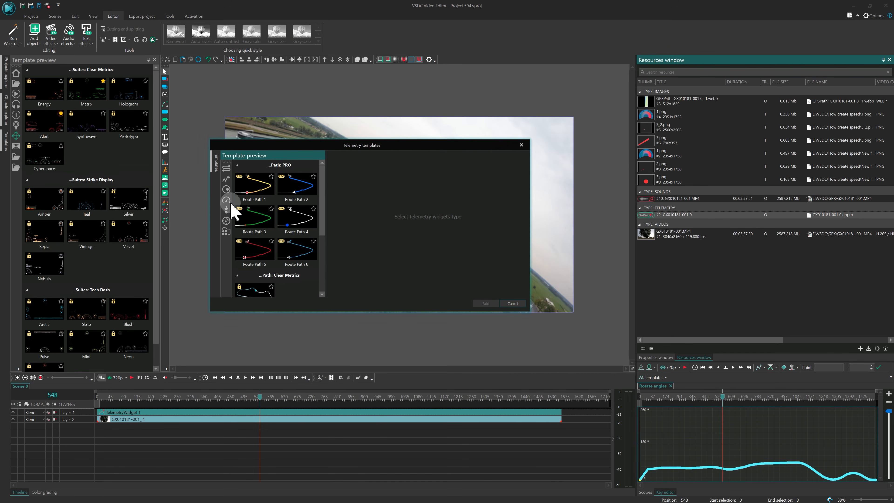
{"action": "left_click", "coordinate": [227, 194]}
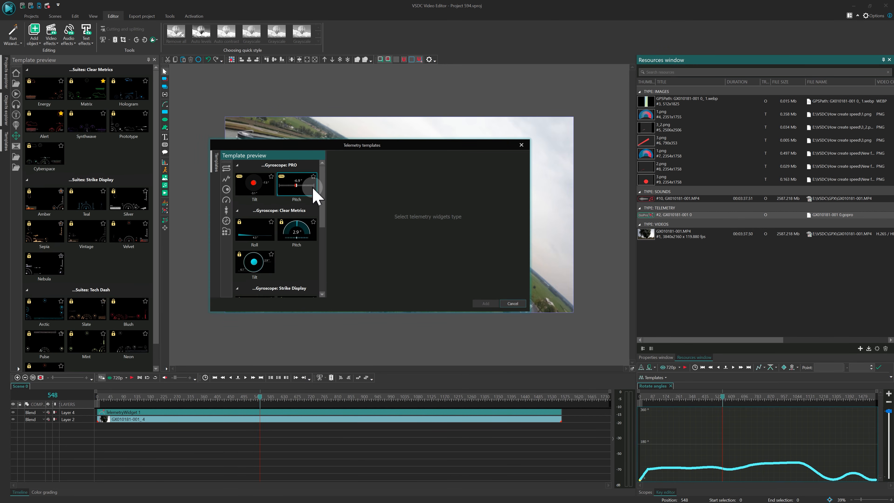
{"action": "left_click_drag", "start_coordinate": [321, 186], "coordinate": [295, 248]}
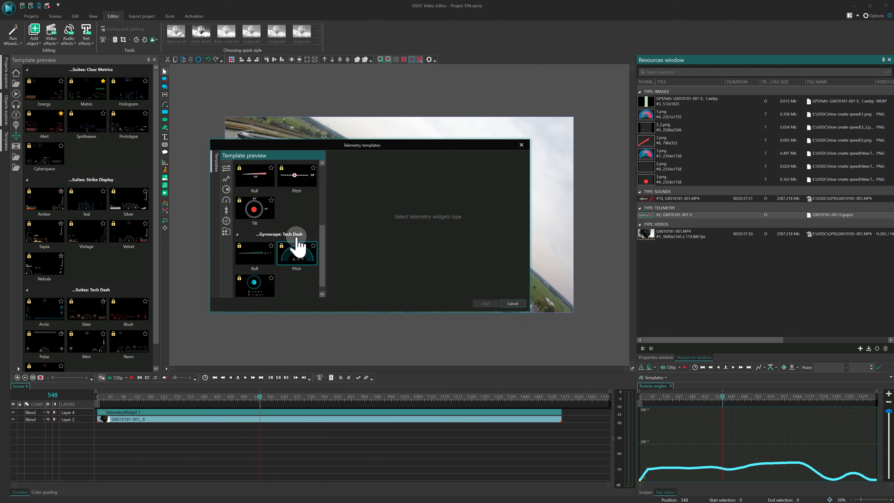
{"action": "left_click", "coordinate": [261, 216]}
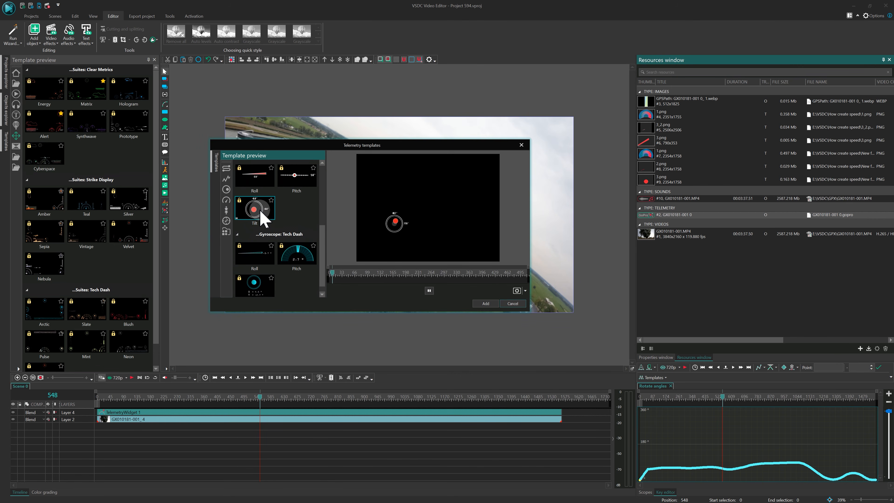
{"action": "left_click", "coordinate": [486, 304]}
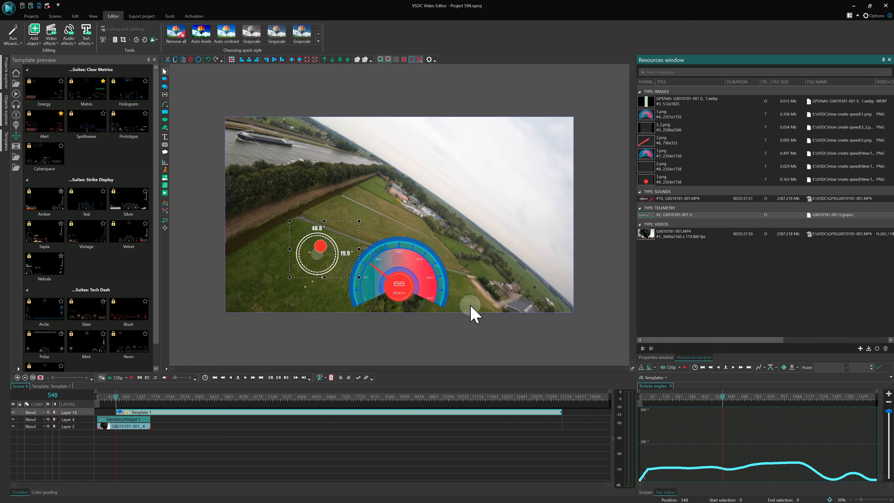
Align the tilt template with the video's start and end on the timeline, and place it beside the speedometer in the lower-left area of the scene.
{"action": "left_click_drag", "start_coordinate": [205, 419], "coordinate": [167, 419]}
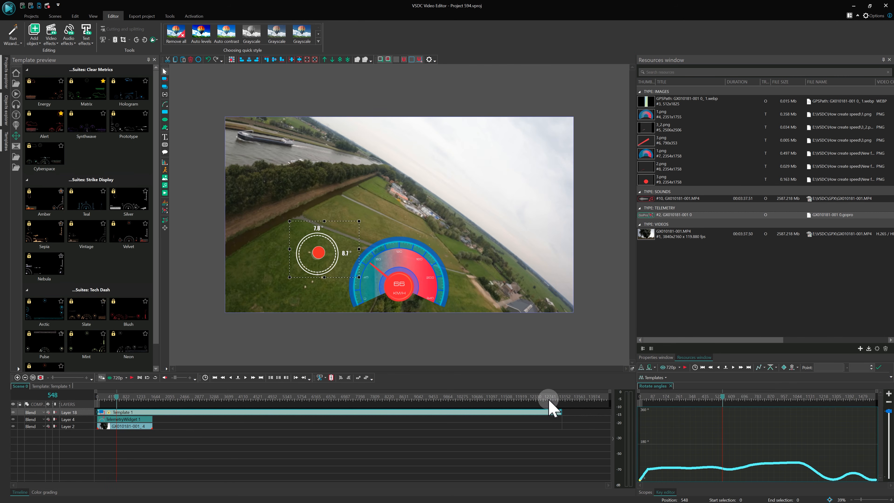
{"action": "left_click_drag", "start_coordinate": [562, 412], "coordinate": [152, 405]}
{"action": "left_click_drag", "start_coordinate": [323, 261], "coordinate": [291, 281]}
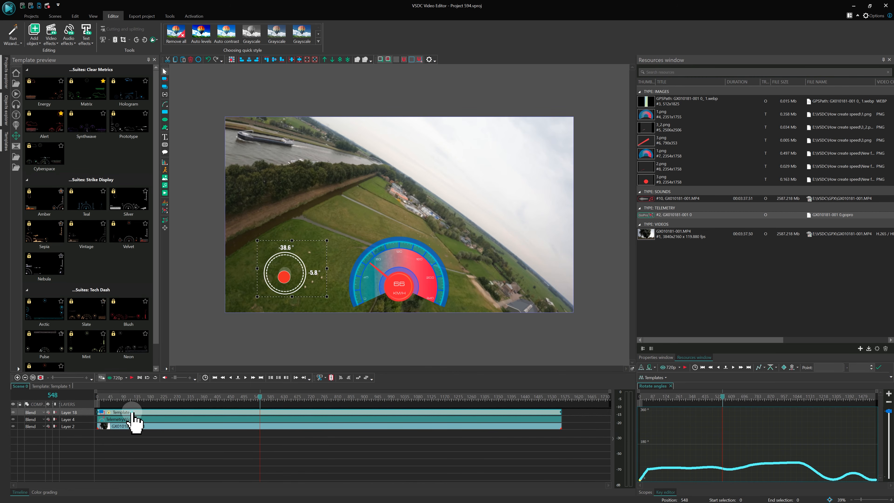
Open the tilt template's telemetry control and examine its telemetry resource and sync settings.
{"action": "double_click", "coordinate": [132, 412]}
{"action": "left_click", "coordinate": [132, 413]}
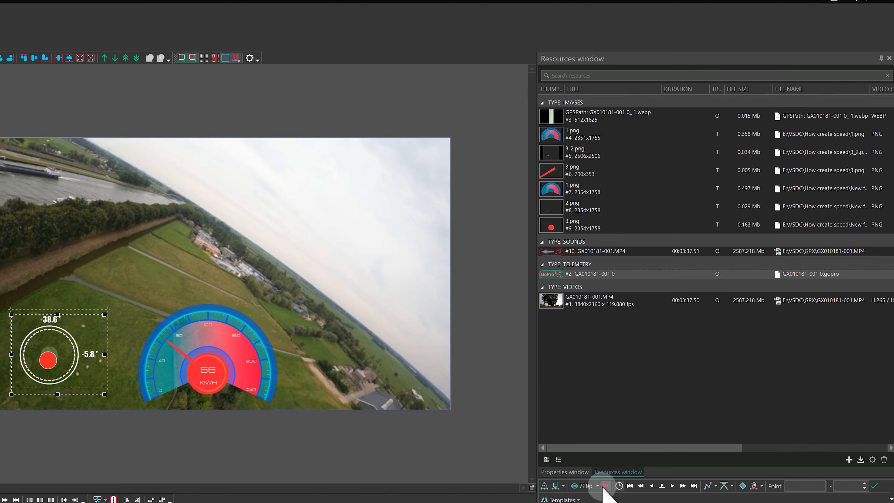
{"action": "left_click", "coordinate": [663, 357]}
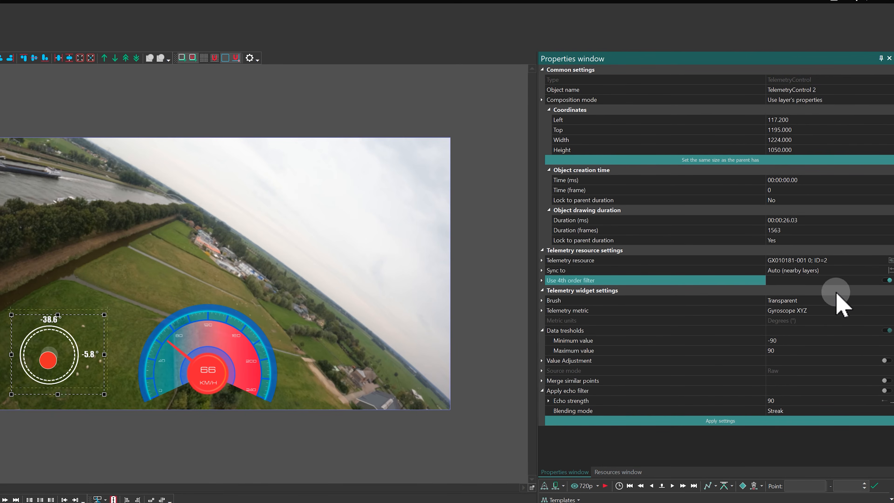
{"action": "left_click", "coordinate": [892, 270]}
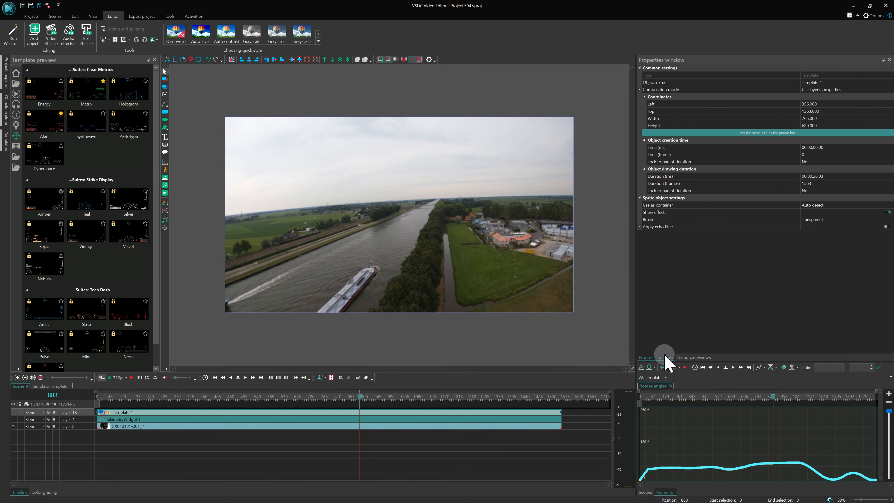
Add the Hologram suite from the Clear Metrics telemetry templates to the scene, using the GX010181-001 telemetry resource.
{"action": "left_click", "coordinate": [691, 358]}
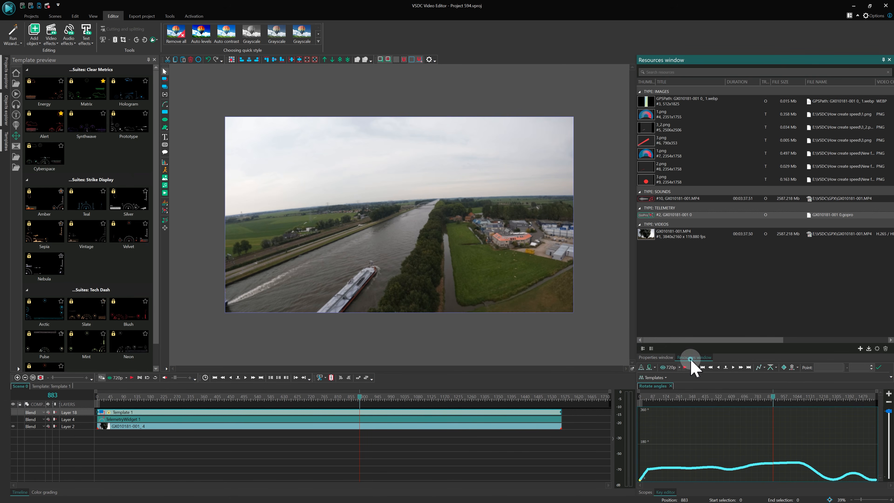
{"action": "left_click_drag", "start_coordinate": [656, 219], "coordinate": [343, 222]}
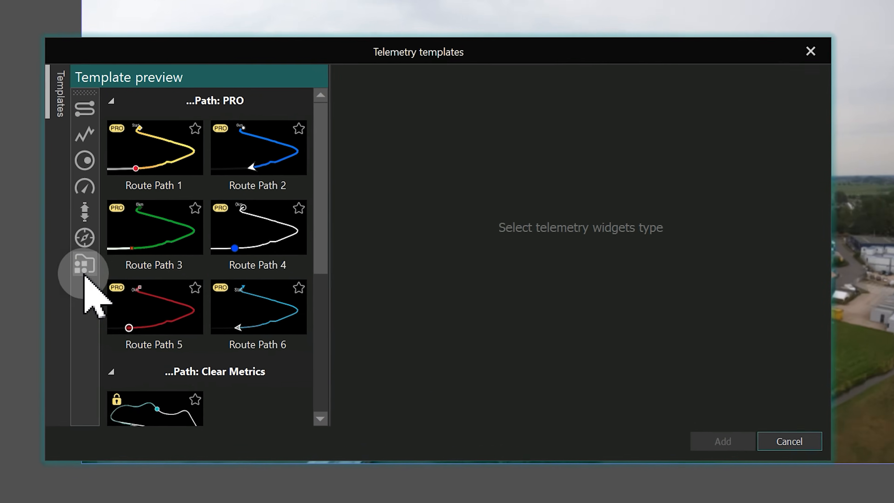
{"action": "left_click", "coordinate": [84, 274]}
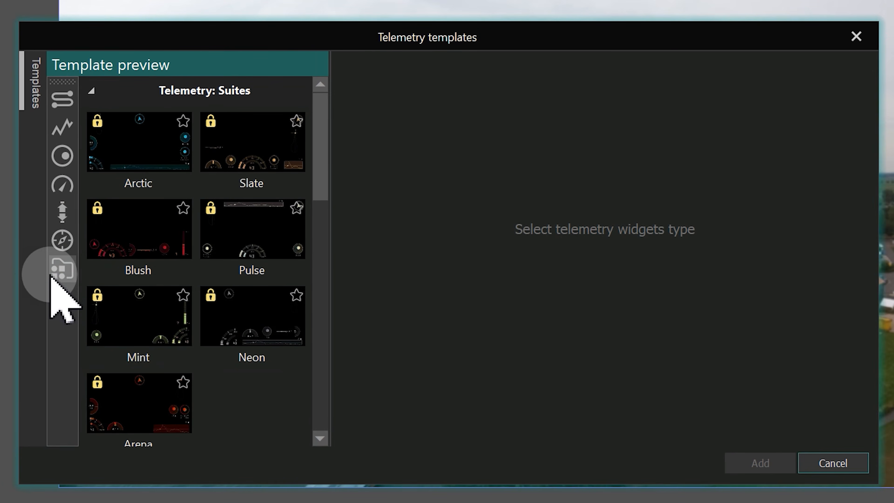
{"action": "left_click", "coordinate": [225, 137]}
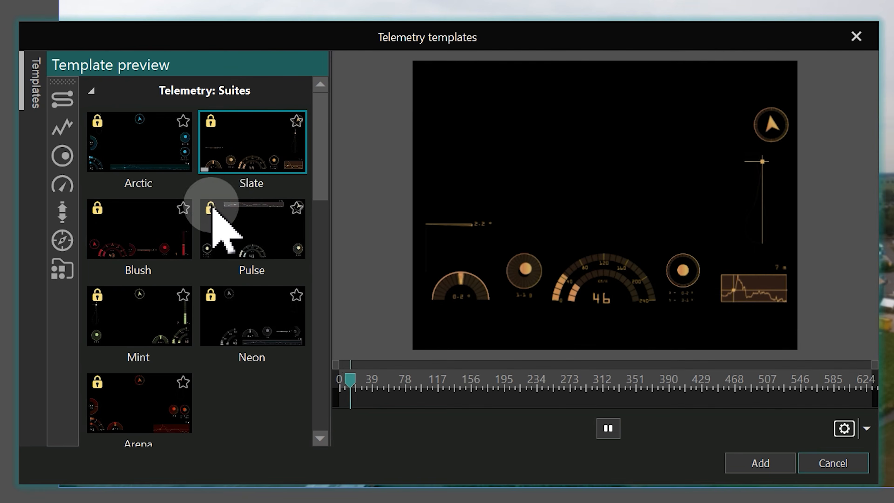
{"action": "left_click", "coordinate": [155, 239]}
{"action": "scroll", "coordinate": [169, 317], "scroll_direction": "down", "scroll_amount": 6}
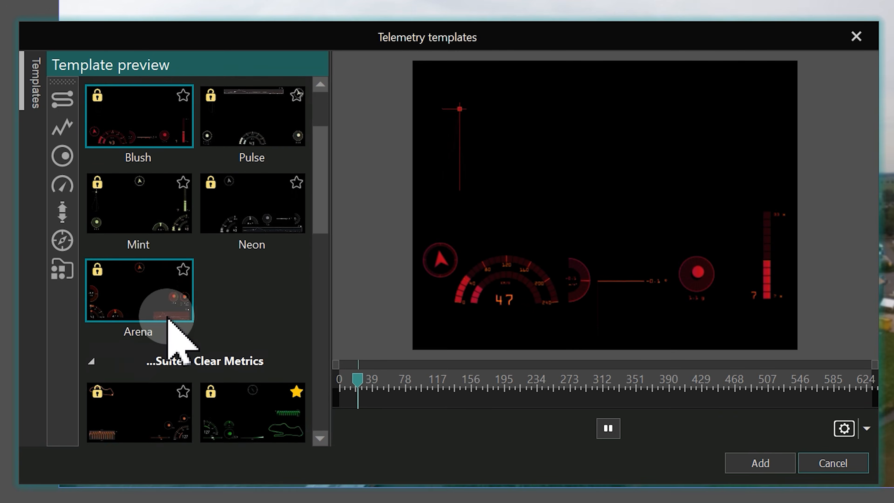
{"action": "left_click", "coordinate": [145, 296]}
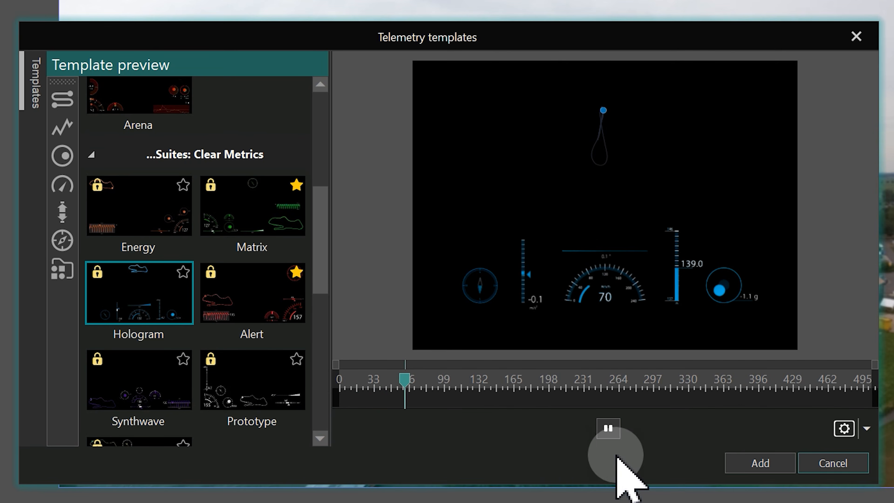
{"action": "left_click", "coordinate": [753, 464]}
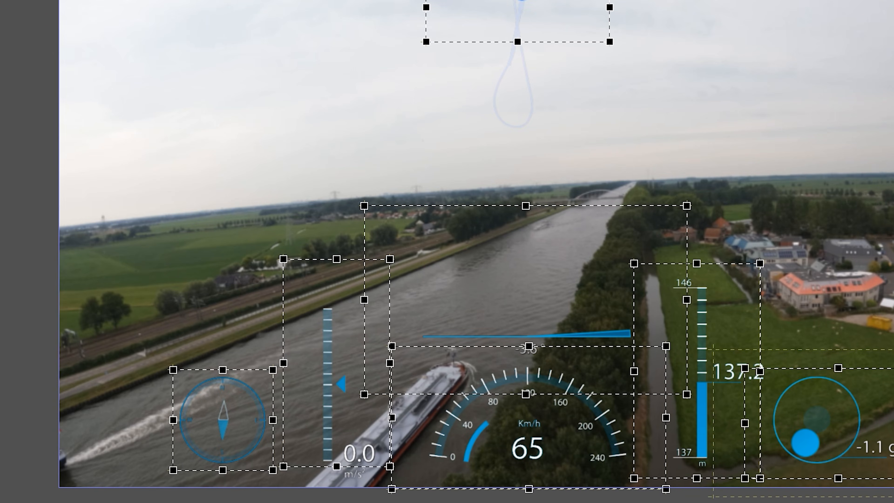
Apply the telemetry settings to the telemetry controls inside Template 2 and Template 3, and return to the scene.
{"action": "double_click", "coordinate": [547, 410]}
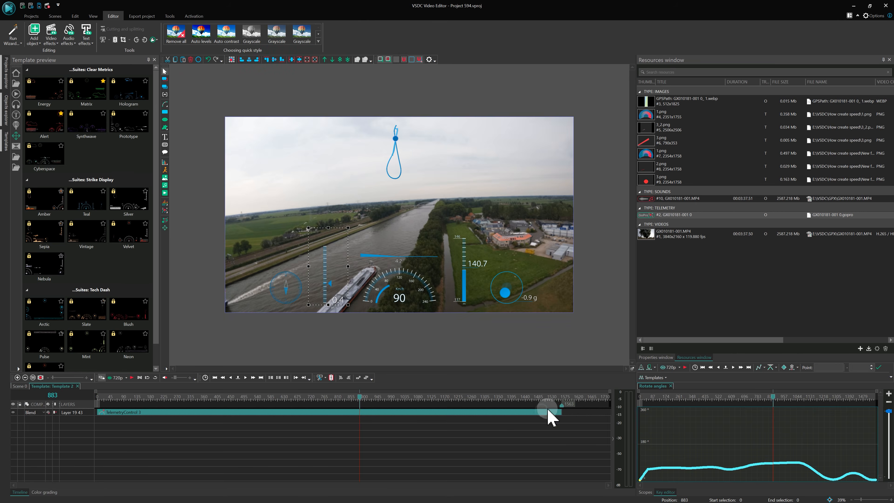
{"action": "left_click", "coordinate": [657, 357]}
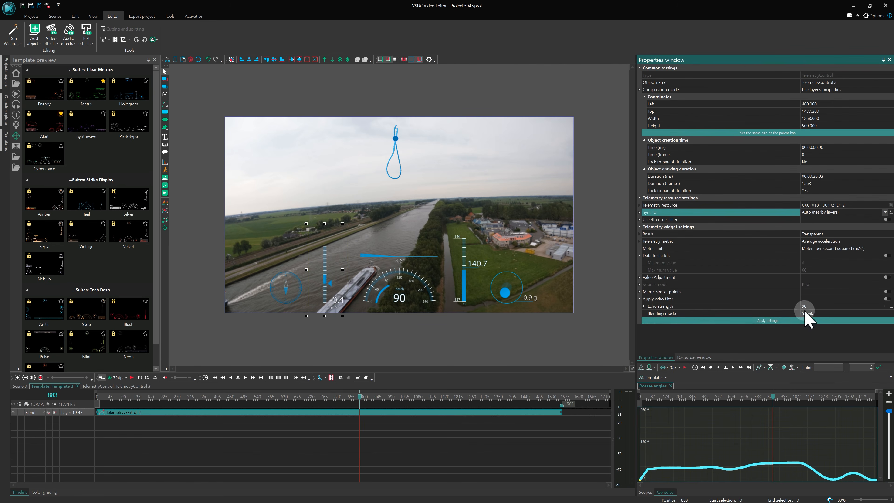
{"action": "left_click", "coordinate": [795, 321]}
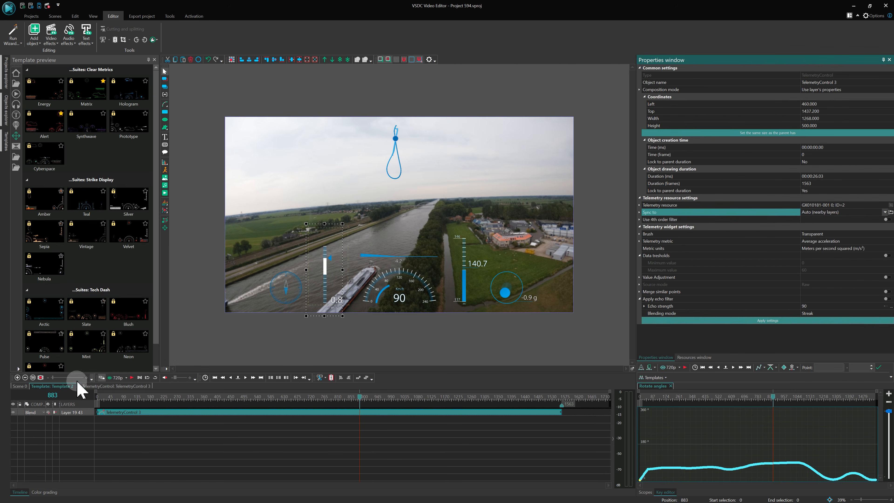
{"action": "left_click", "coordinate": [20, 386]}
{"action": "double_click", "coordinate": [141, 419]}
{"action": "left_click", "coordinate": [140, 412]}
{"action": "left_click", "coordinate": [738, 320]}
{"action": "left_click", "coordinate": [20, 386]}
Open Template 4 with the route path, update its telemetry sync to the video, and return to the scene.
{"action": "left_click", "coordinate": [131, 426]}
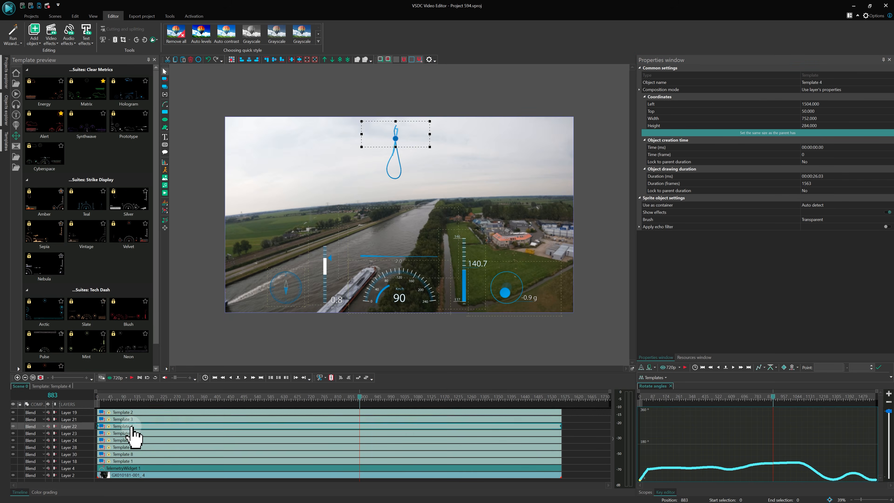
{"action": "double_click", "coordinate": [131, 426]}
{"action": "left_click", "coordinate": [141, 412]}
{"action": "left_click", "coordinate": [875, 242]}
{"action": "left_click", "coordinate": [823, 255]}
{"action": "left_click", "coordinate": [886, 241]}
{"action": "left_click", "coordinate": [24, 386]}
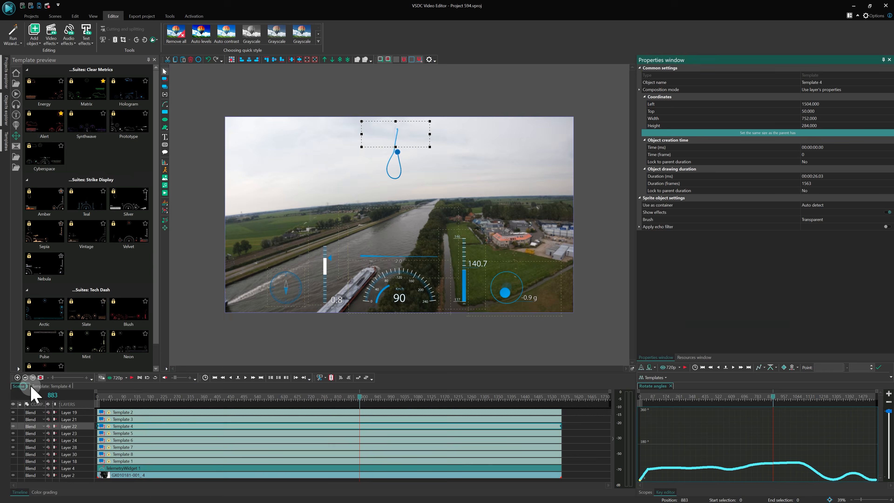
Apply the telemetry settings to the speedometer control inside Template 5 and return to the scene.
{"action": "double_click", "coordinate": [133, 433]}
{"action": "left_click", "coordinate": [144, 412]}
{"action": "left_click", "coordinate": [838, 321]}
{"action": "left_click", "coordinate": [21, 387]}
Apply the telemetry settings to TelemetryControl 7 and TelemetryControl 6 inside Template 6, and return to the scene.
{"action": "double_click", "coordinate": [122, 440]}
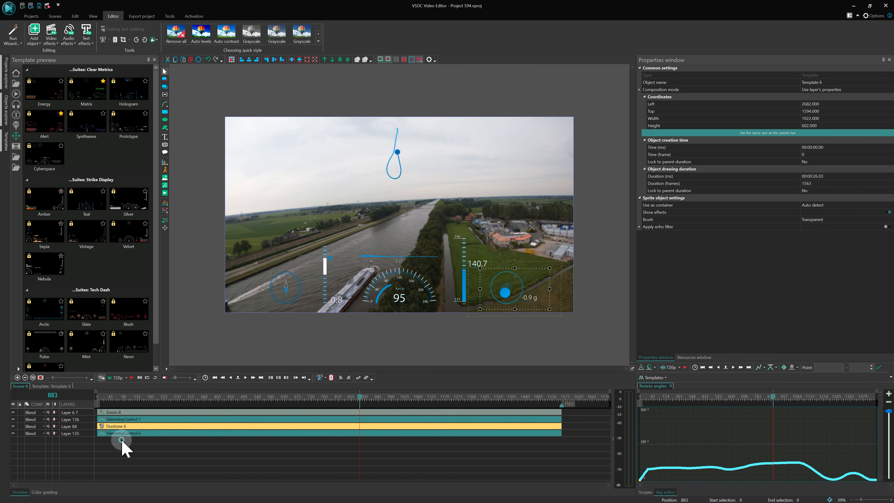
{"action": "left_click", "coordinate": [123, 419]}
{"action": "left_click", "coordinate": [807, 321]}
{"action": "left_click", "coordinate": [124, 433]}
{"action": "left_click", "coordinate": [770, 319]}
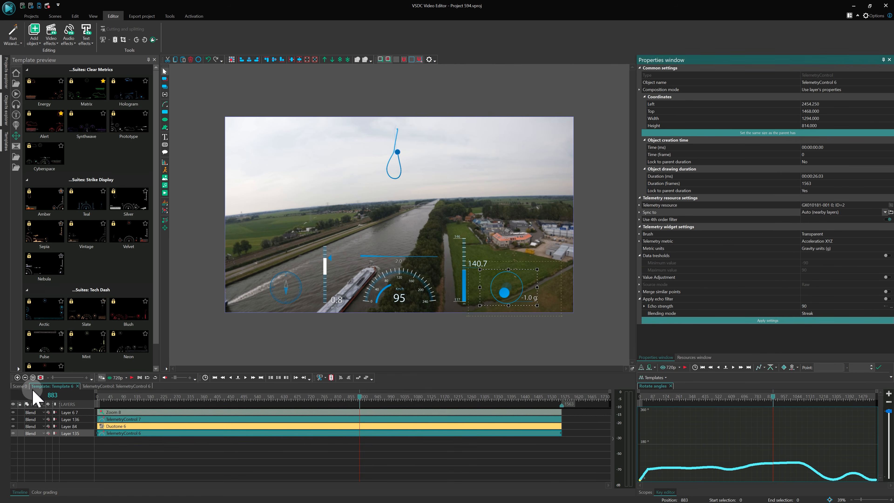
{"action": "left_click", "coordinate": [23, 386]}
Apply the telemetry settings to the altitude gauge control inside Template 7 and return to the scene.
{"action": "double_click", "coordinate": [123, 447]}
{"action": "left_click", "coordinate": [124, 412]}
{"action": "left_click", "coordinate": [748, 319]}
{"action": "left_click", "coordinate": [23, 386]}
Apply the telemetry settings to the compass control inside Template 8 and return to the scene.
{"action": "double_click", "coordinate": [130, 454]}
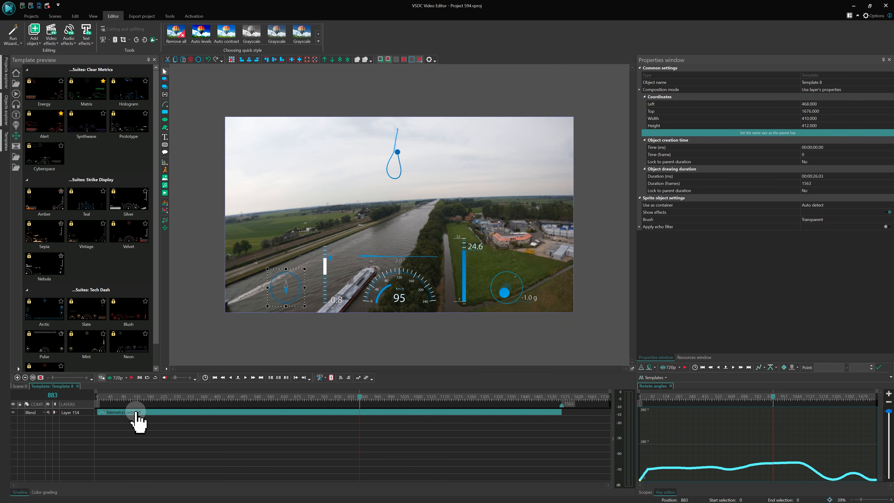
{"action": "left_click", "coordinate": [137, 412]}
{"action": "left_click", "coordinate": [711, 321]}
{"action": "left_click", "coordinate": [22, 386]}
Play the scene from the first frame to check that the widgets follow the video, and stop the playback.
{"action": "left_click", "coordinate": [120, 461]}
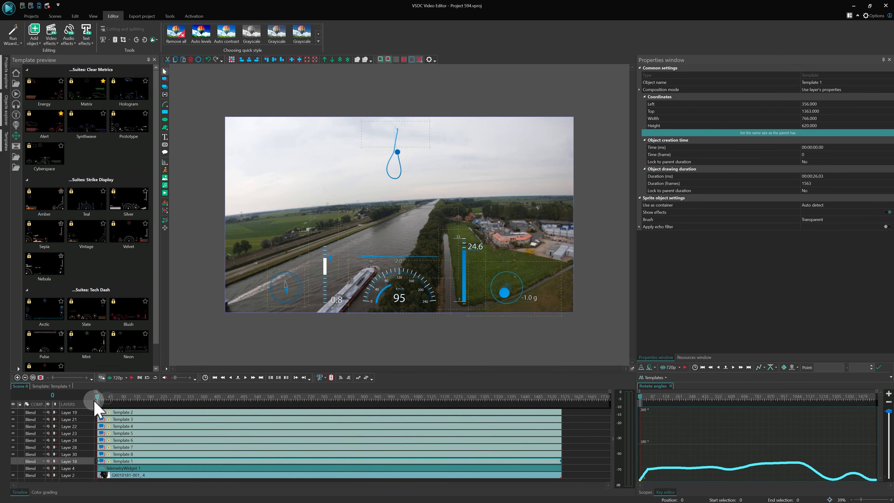
{"action": "key", "text": "space"}
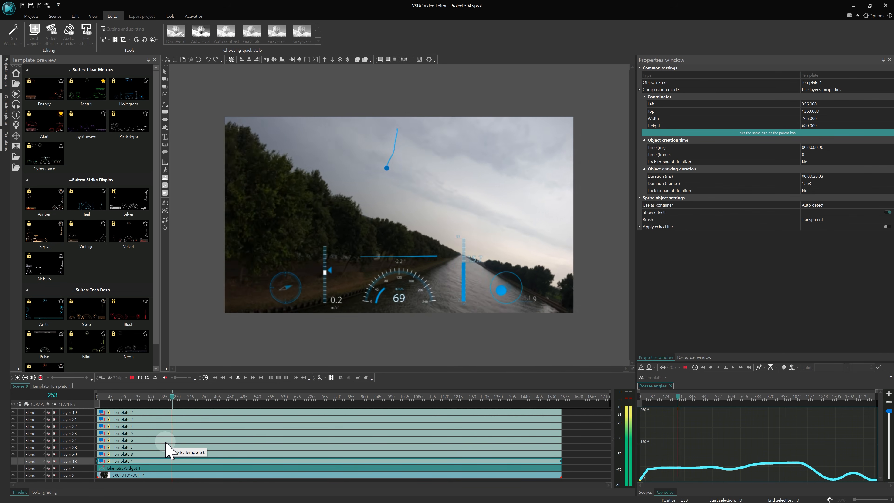
{"action": "key", "text": "space"}
Set the preview to original quality and play the scene from near the start.
{"action": "left_click", "coordinate": [126, 378]}
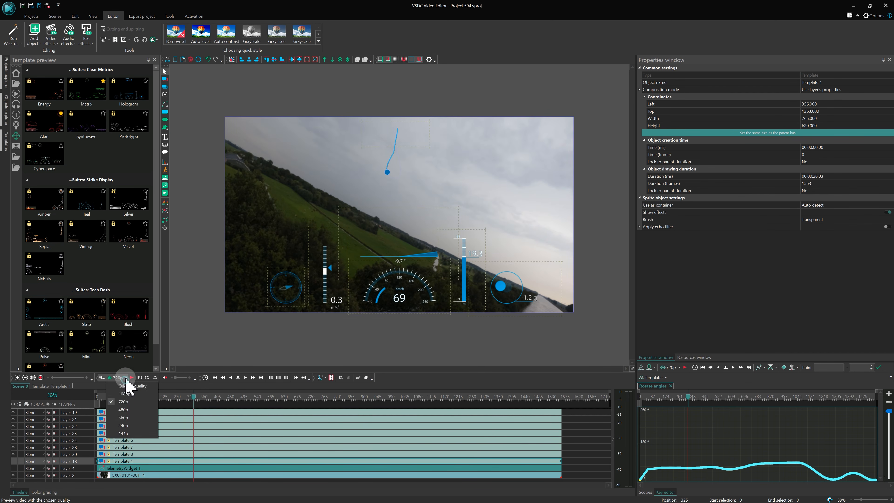
{"action": "left_click", "coordinate": [129, 386]}
{"action": "left_click", "coordinate": [124, 396]}
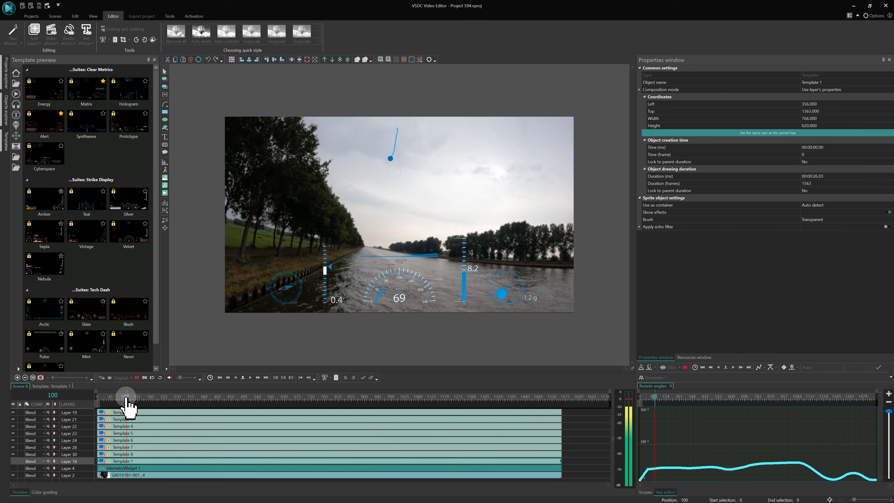